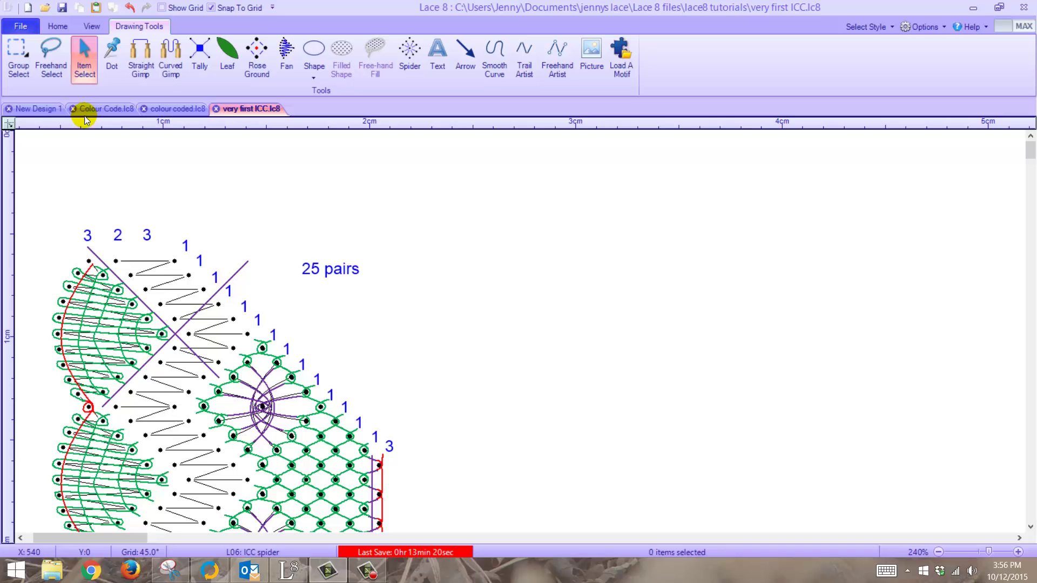
- Select and delete the two purple diagonal gimp lines crossing the top zigzag passives
left_click(248, 263)
left_click(251, 262)
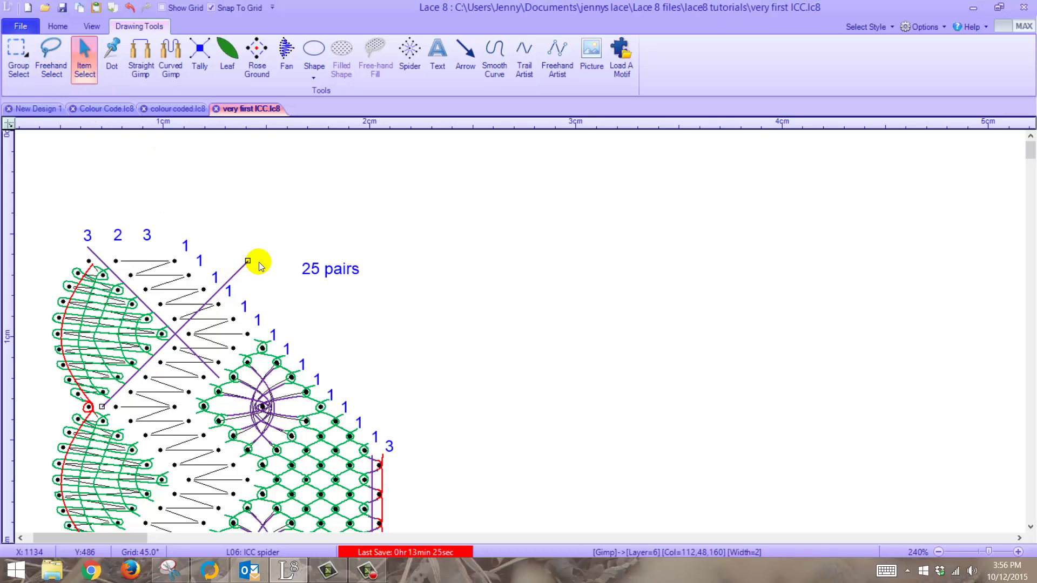
left_click(201, 262)
key("Delete")
left_click(88, 247)
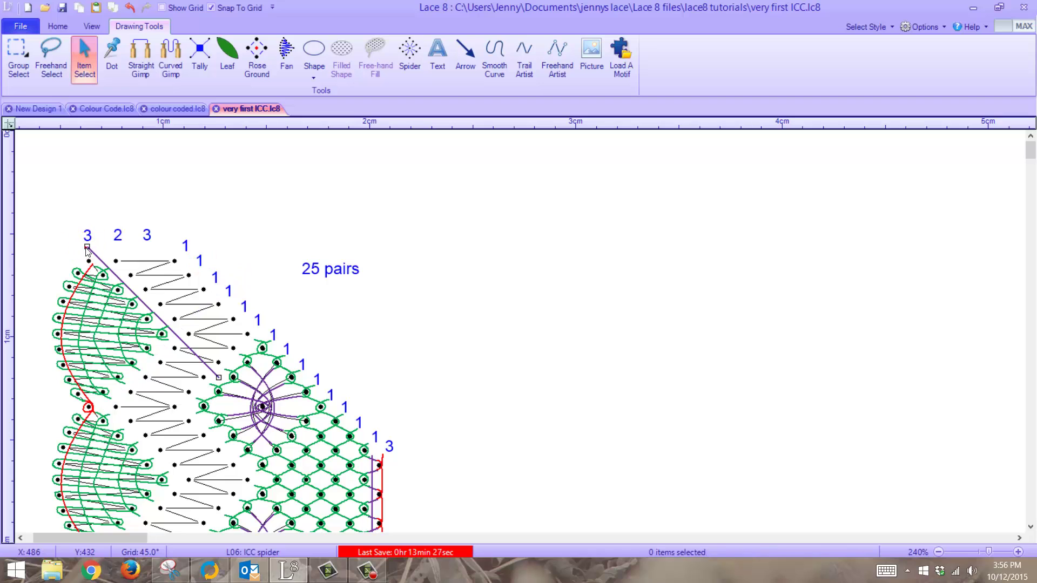
key("Delete")
- Zoom in on the top passives and try a straight gimp line from the top passive dot
scroll(122, 277, "up", 3)
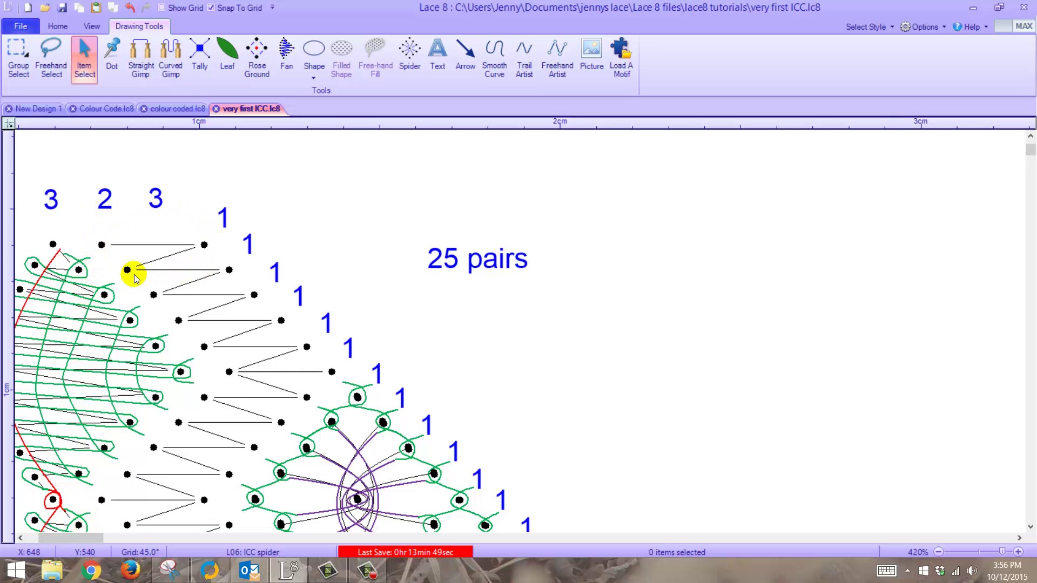
left_click(141, 57)
left_click(204, 245)
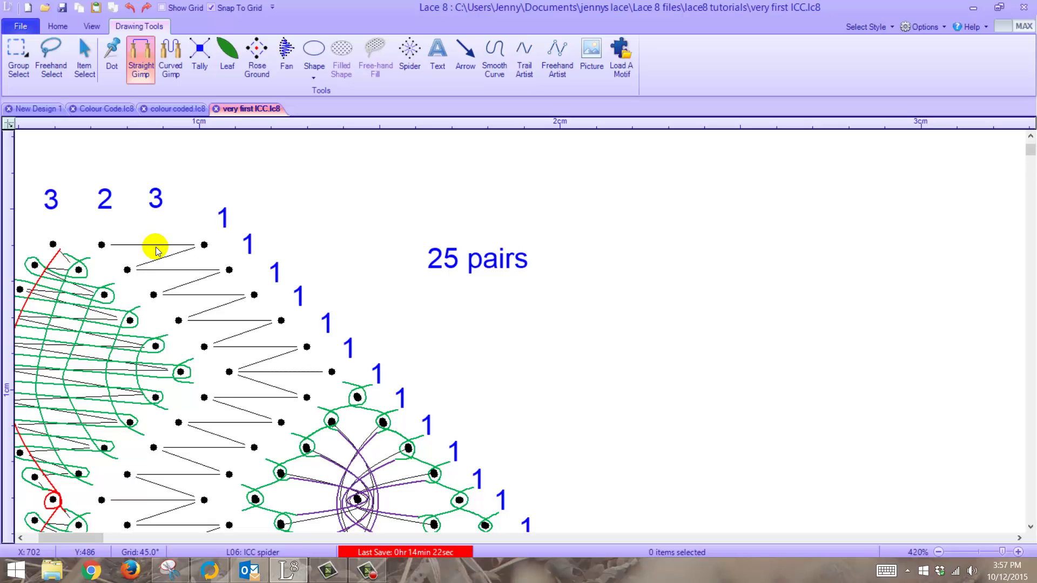
- Choose Smooth Curve and save purple as its default colour in Default Colours and Widths
left_click(495, 58)
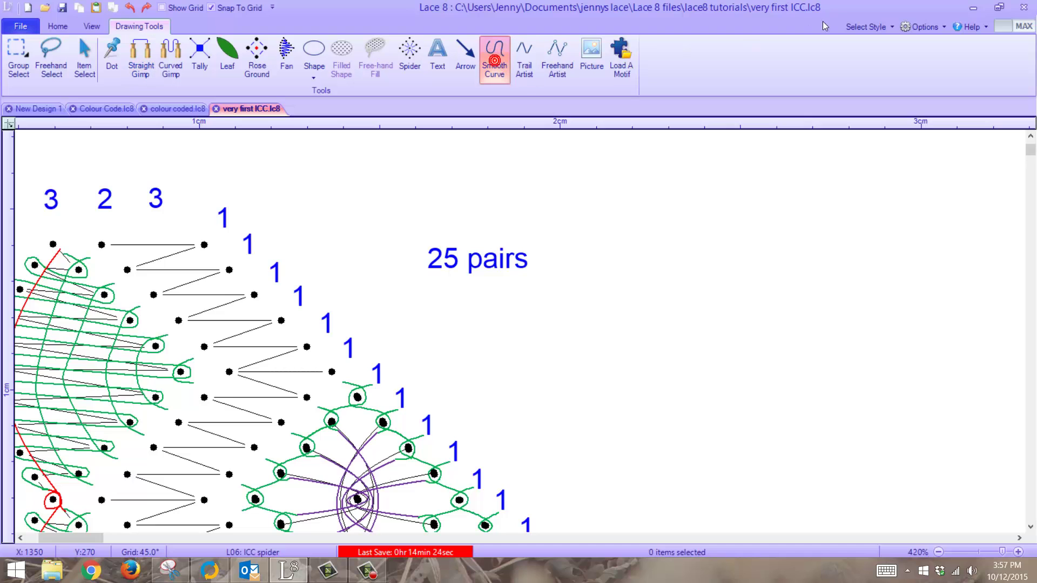
left_click(921, 27)
left_click(862, 63)
left_click(461, 335)
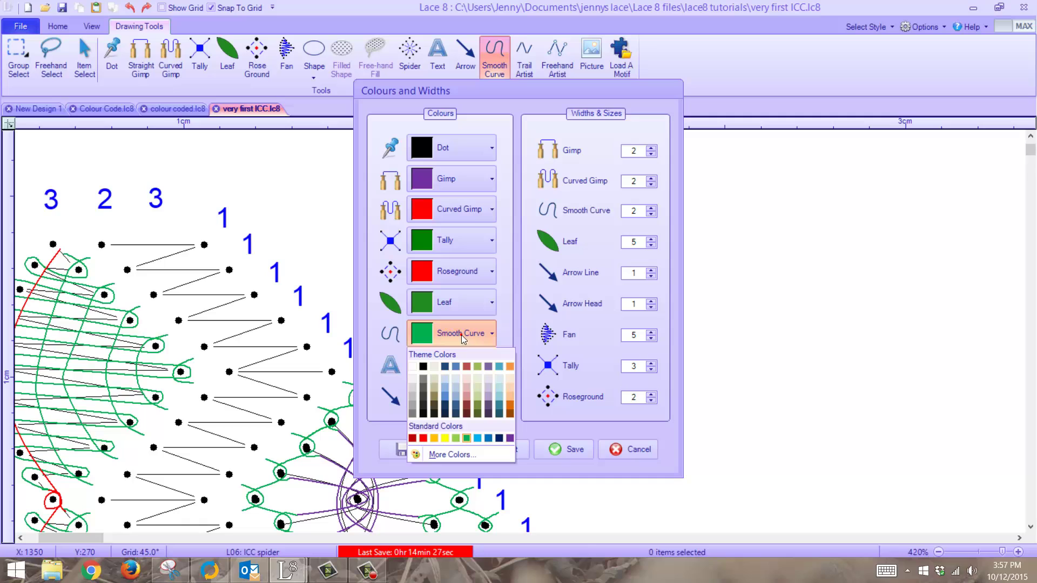
left_click(511, 438)
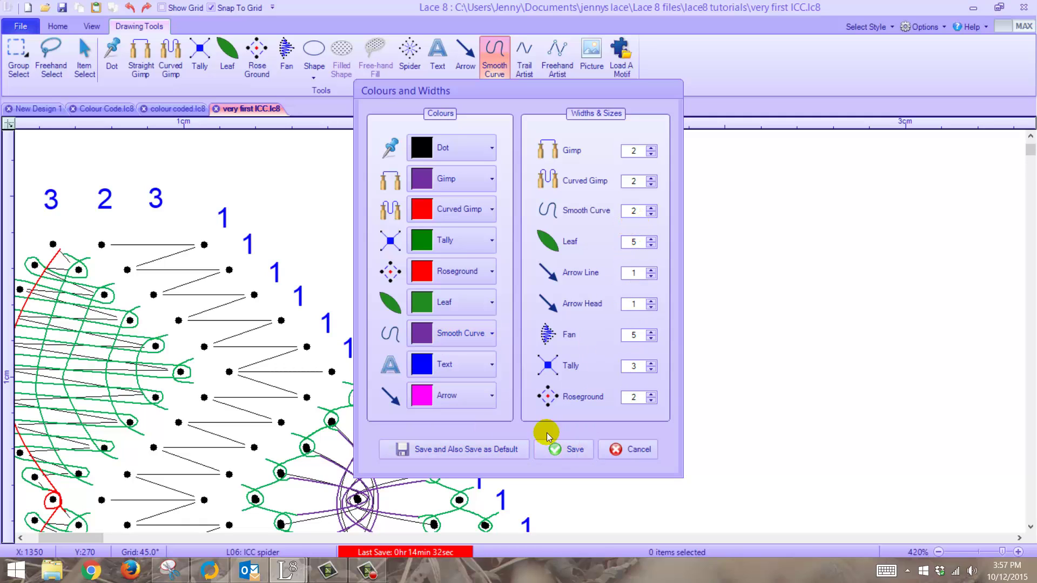
left_click(556, 455)
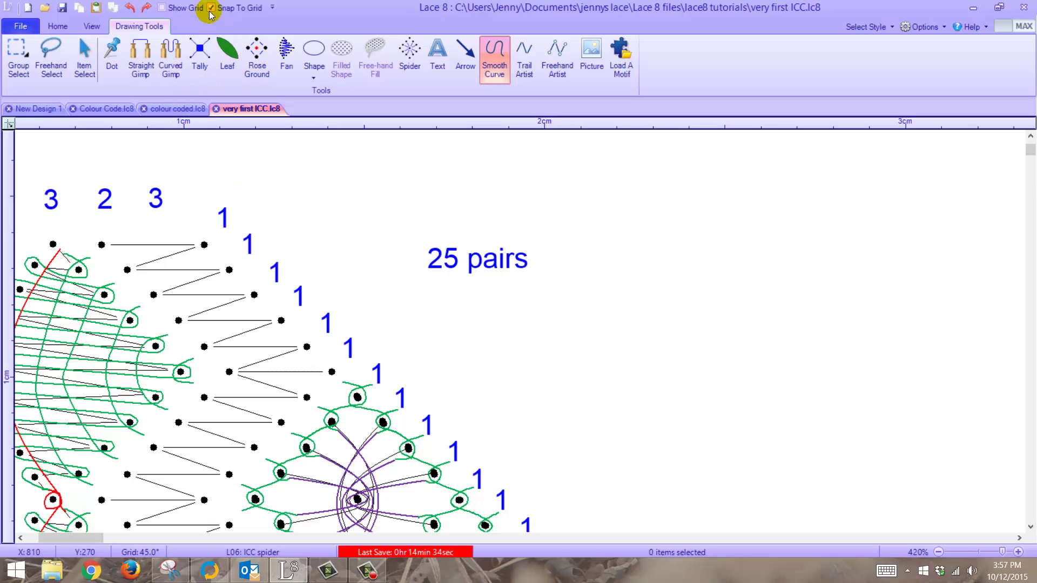
- Draw one purple smooth curve looping around the dots of the top three passive rows
left_click(129, 156)
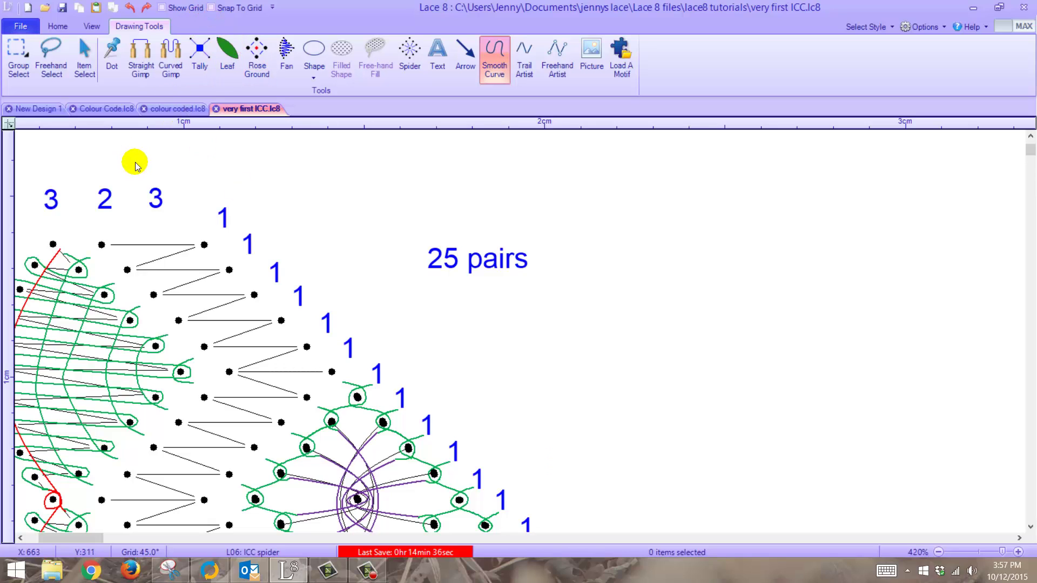
left_click(157, 248)
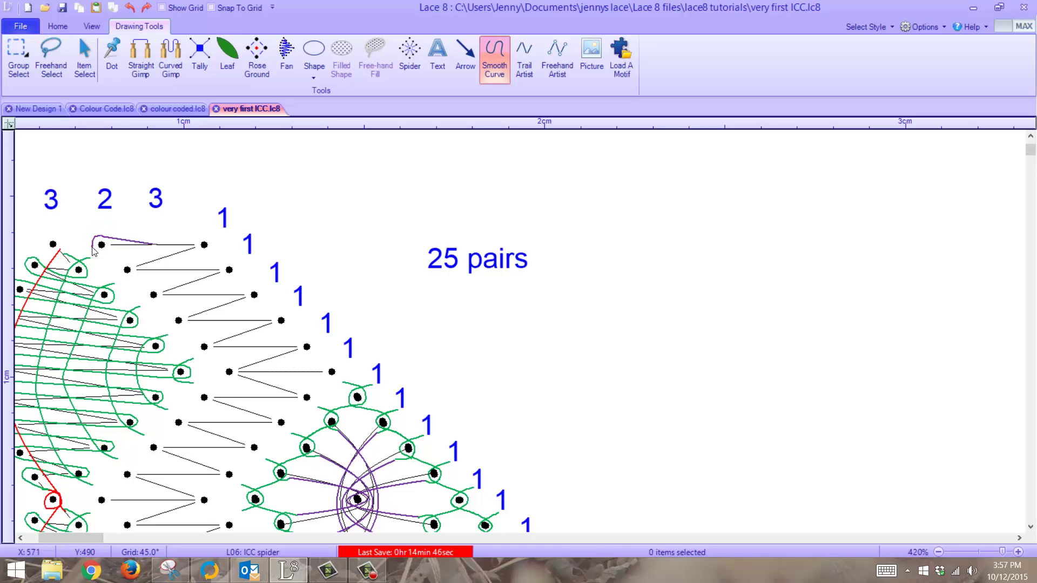
left_click(150, 244)
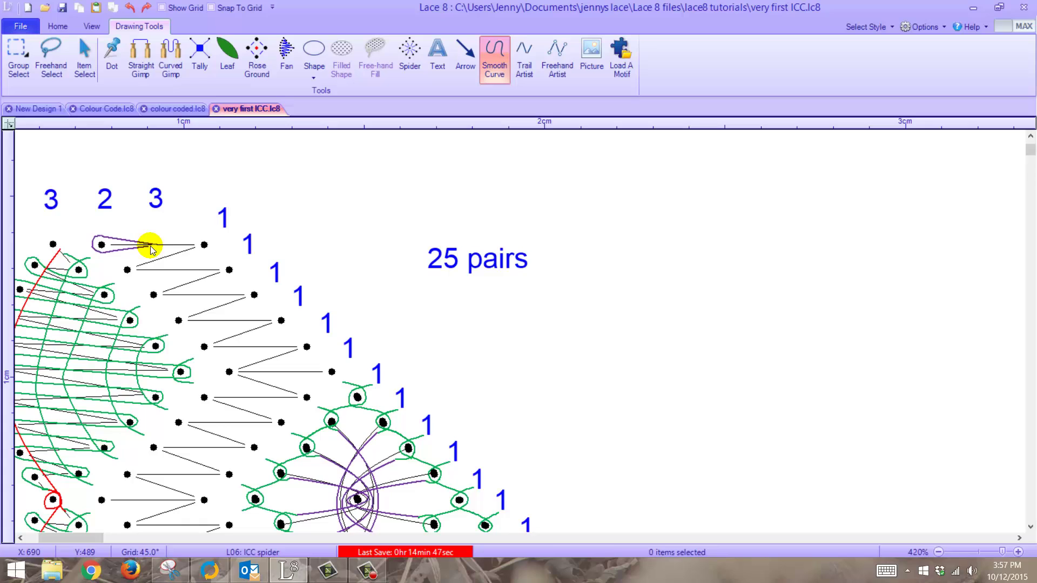
left_click(201, 239)
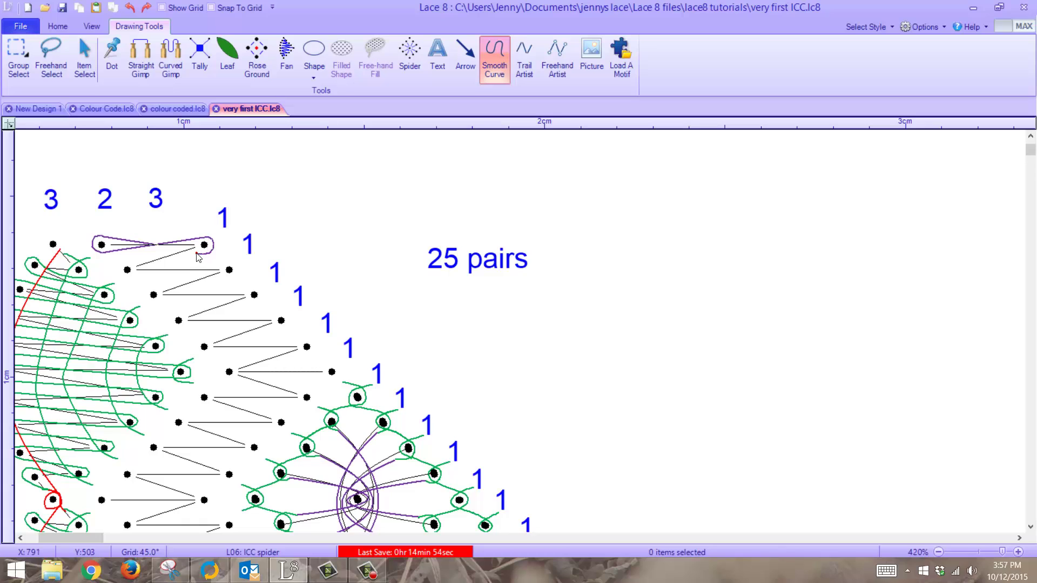
left_click(196, 254)
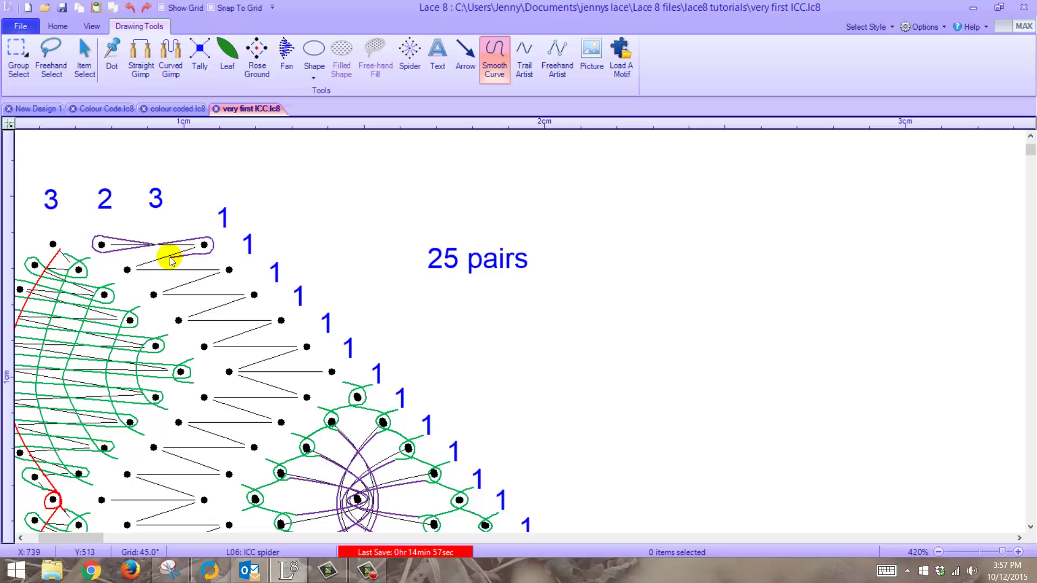
mouse_move(165, 261)
left_mouse_down()
mouse_move(124, 266)
mouse_move(227, 265)
left_mouse_up()
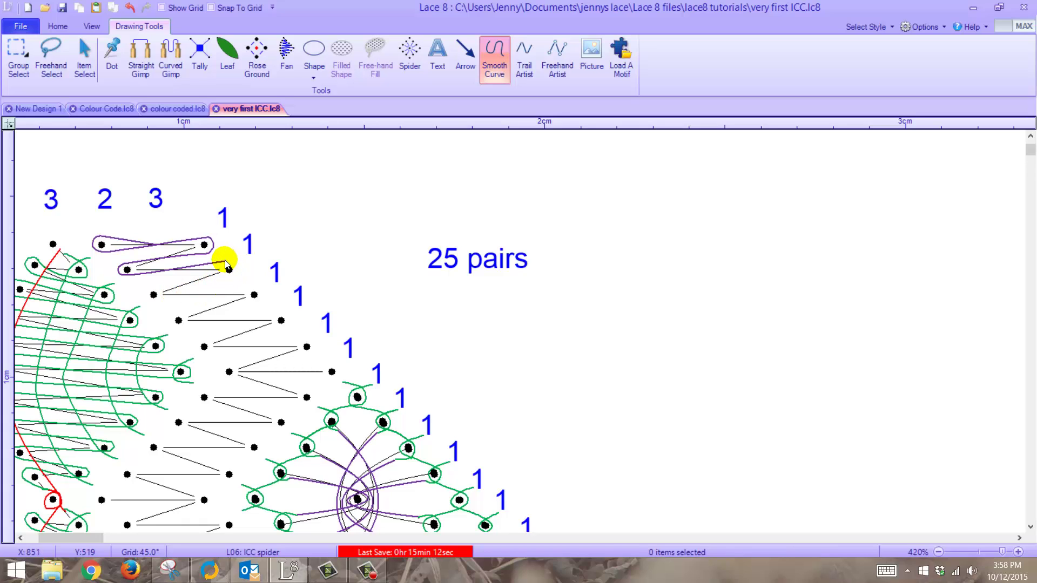
left_click(231, 263)
mouse_move(223, 286)
left_mouse_down()
mouse_move(204, 278)
mouse_move(157, 292)
left_mouse_up()
left_click(146, 290)
left_click(146, 291)
mouse_move(204, 294)
left_mouse_down()
mouse_move(255, 282)
mouse_move(224, 264)
mouse_move(249, 292)
left_mouse_up()
right_click(249, 289)
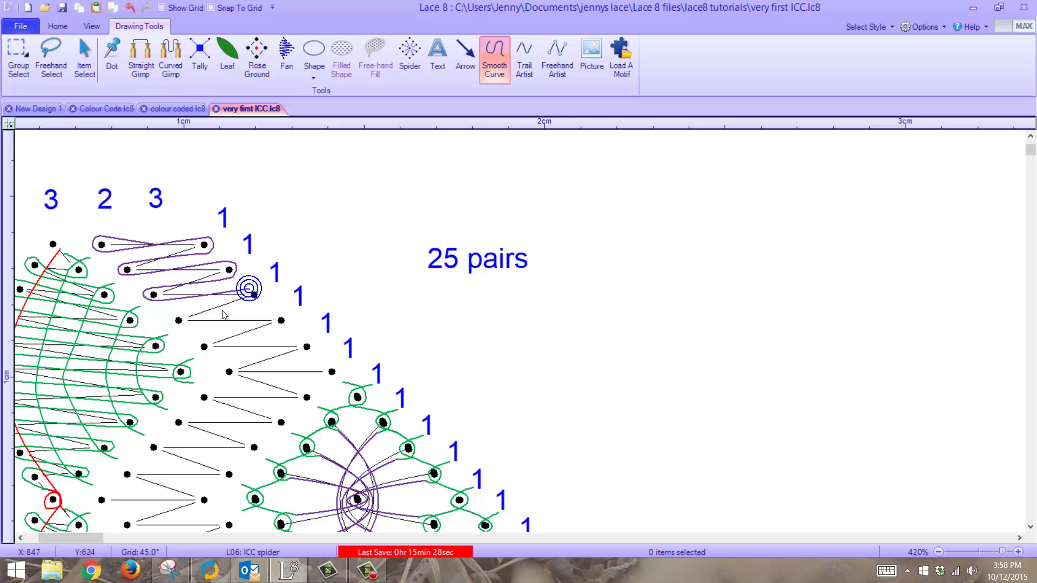
- Select the purple curve, turn on grid snapping, and discard an accidental pasted copy
left_click(84, 60)
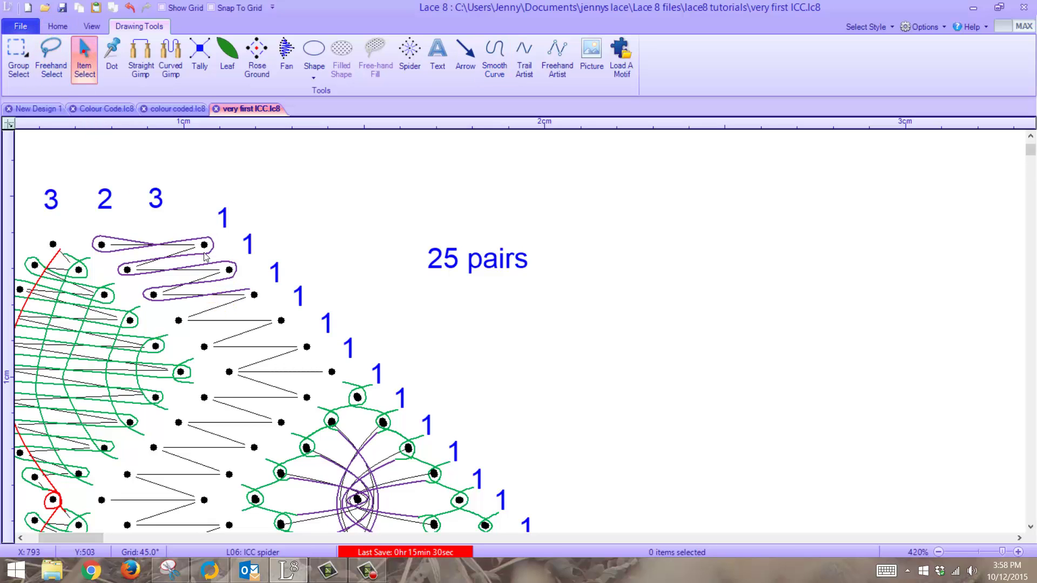
left_click(250, 293)
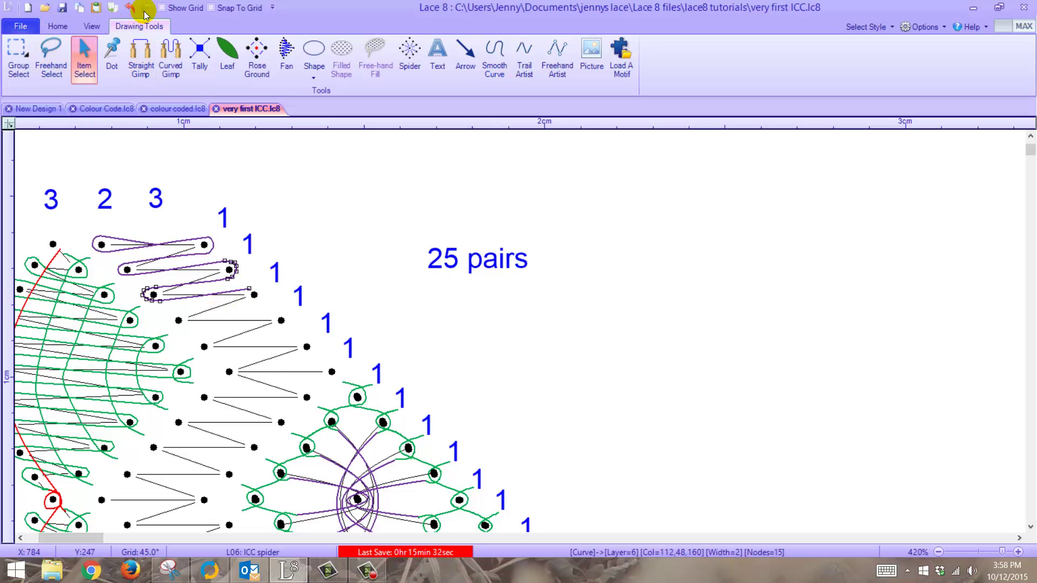
left_click(212, 8)
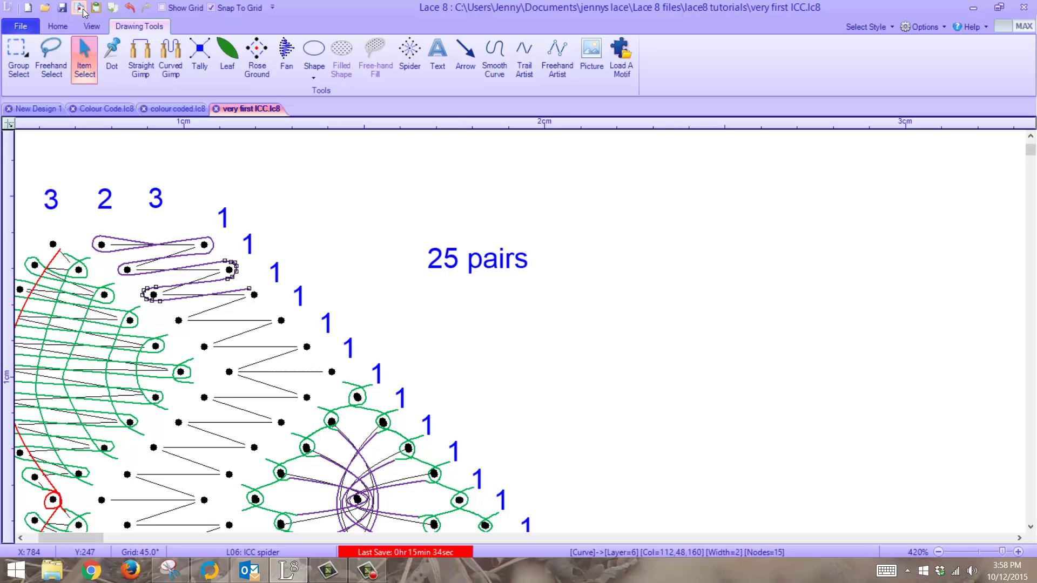
left_click(100, 12)
left_click(153, 280)
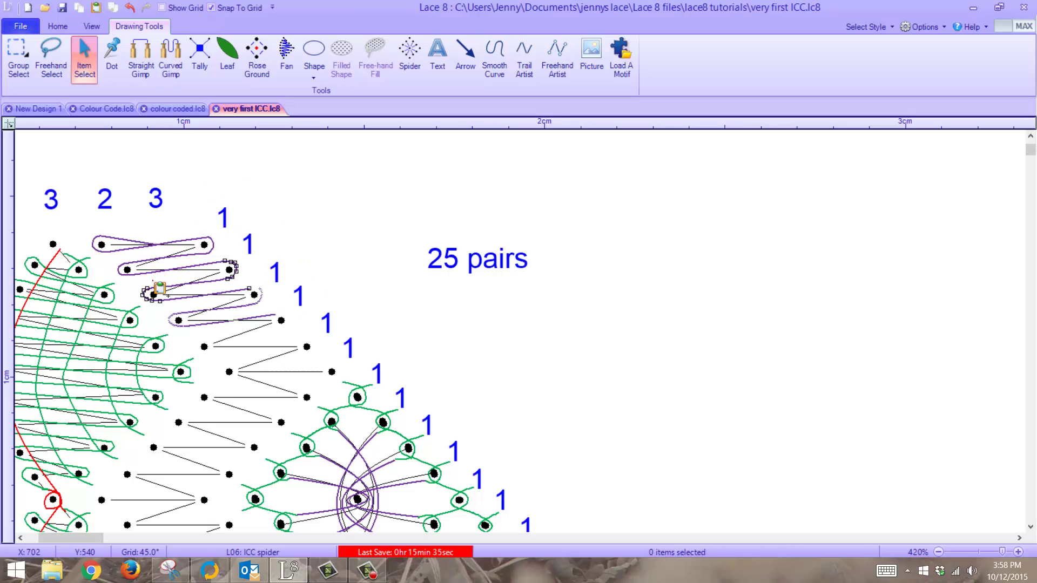
key("Escape")
- Delete the extra final loop at the end of the purple curve
left_click(250, 296)
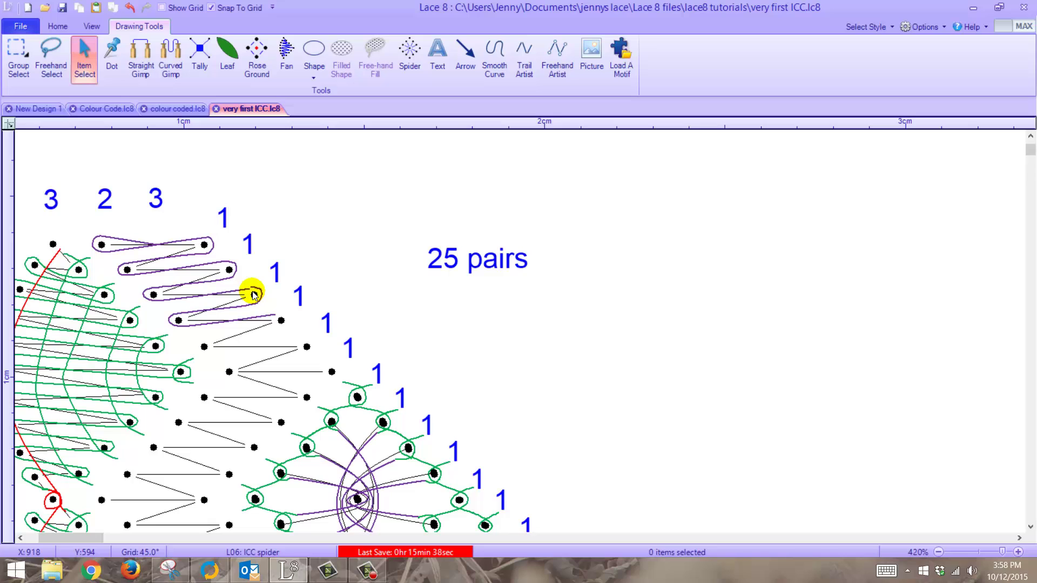
left_click(252, 293)
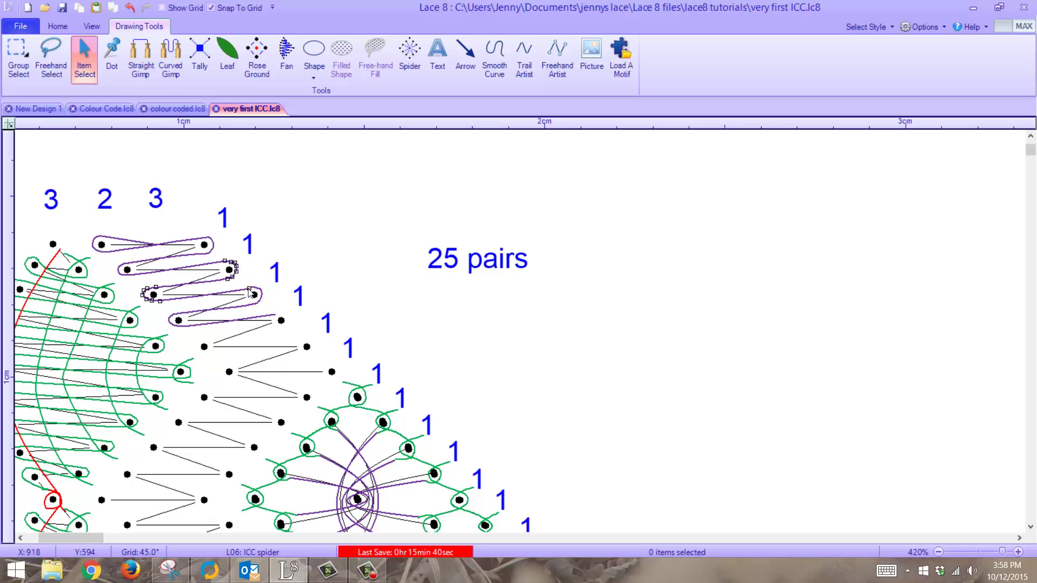
key("Escape")
left_click(249, 292)
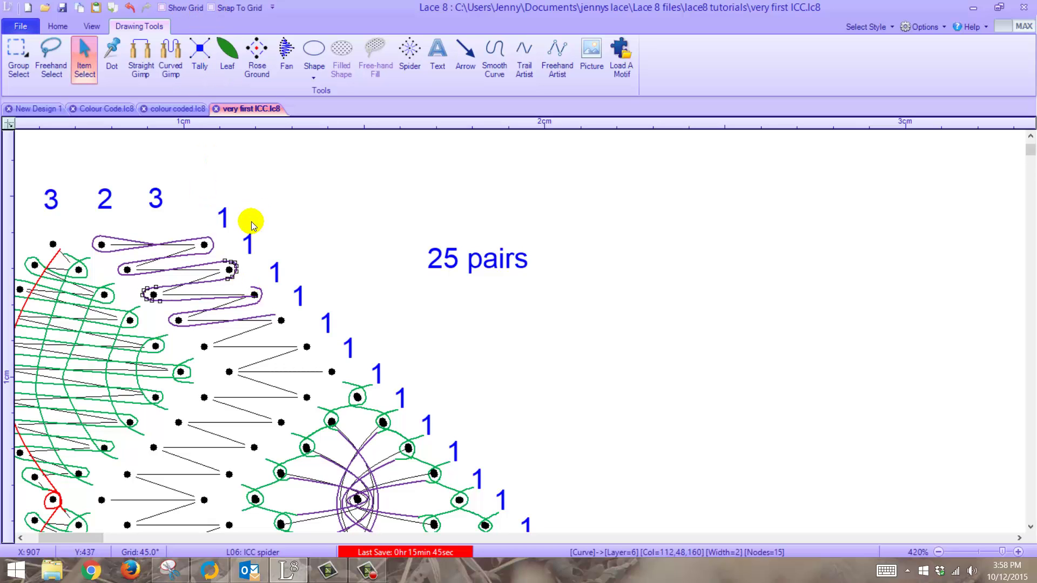
left_click(253, 294)
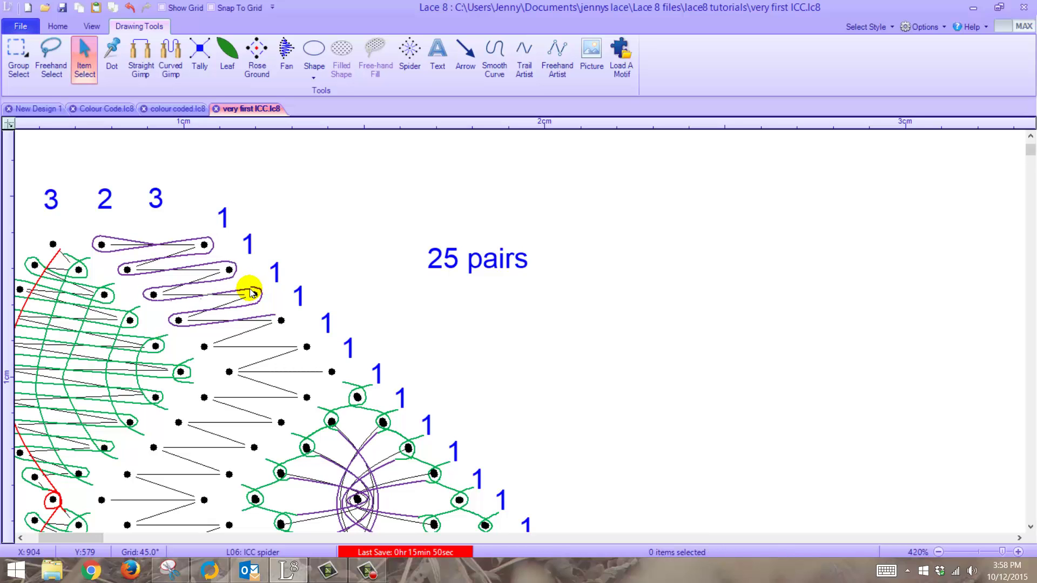
left_click(258, 294)
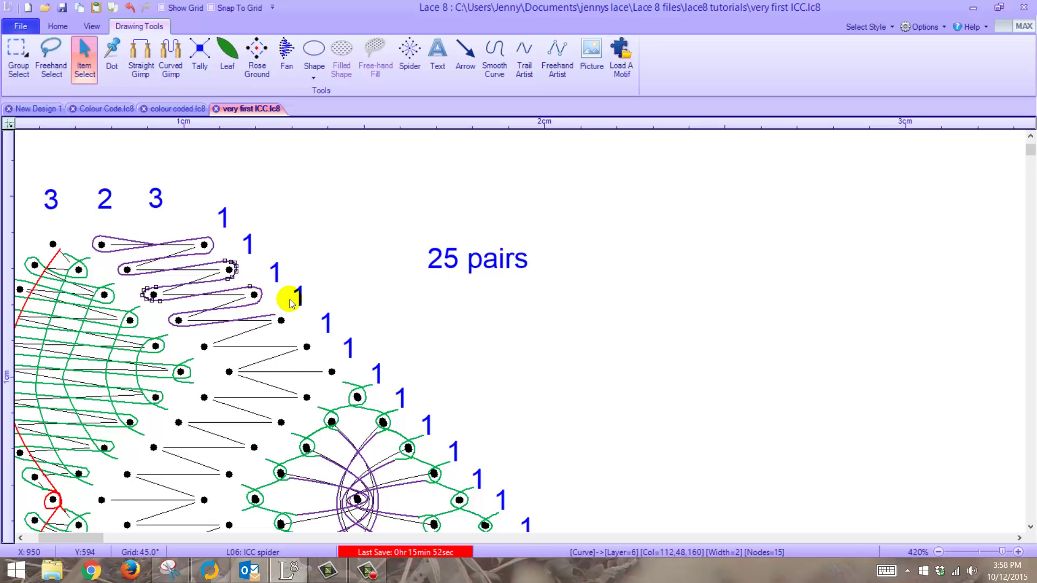
left_click(276, 318)
left_click(276, 312)
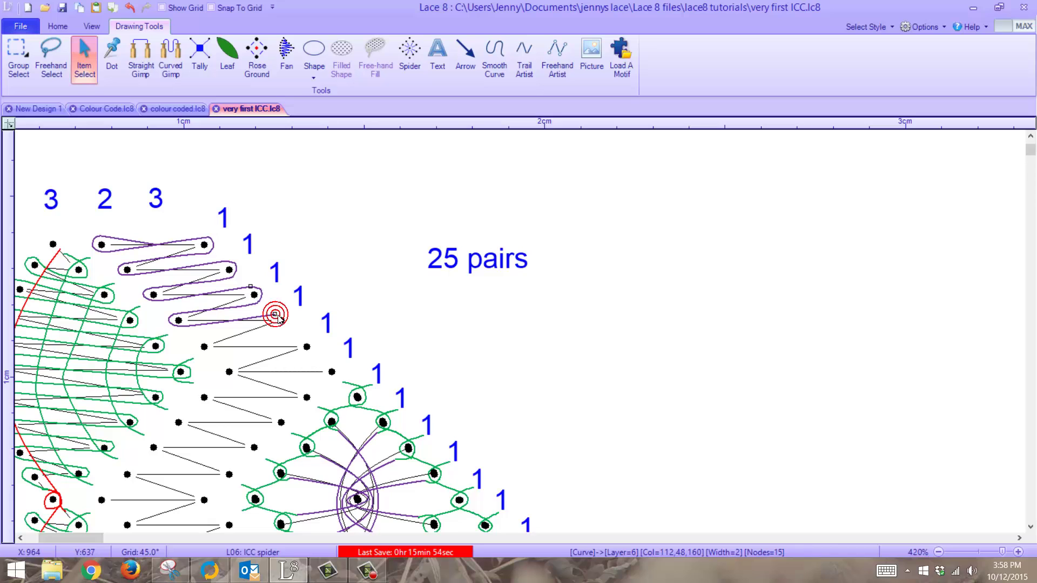
key("Delete")
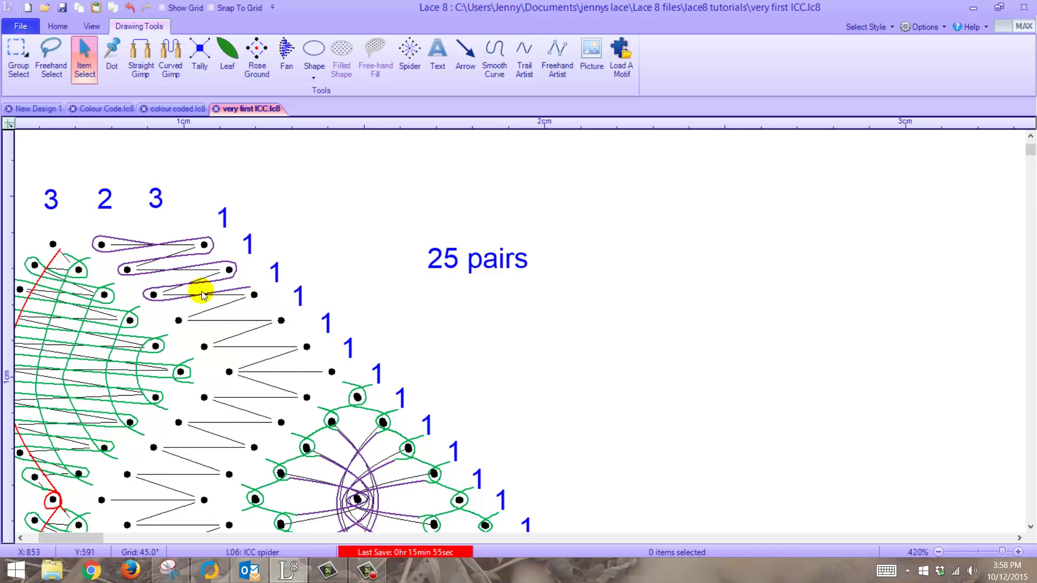
- With grid snapping back on, add closed loops around the top-row pins
left_click(250, 290)
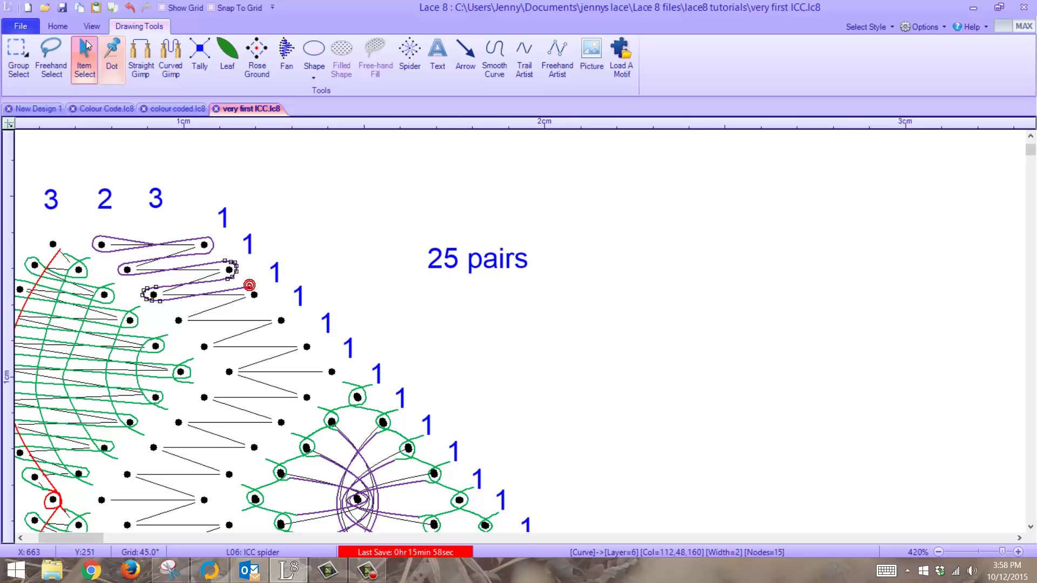
left_click(211, 7)
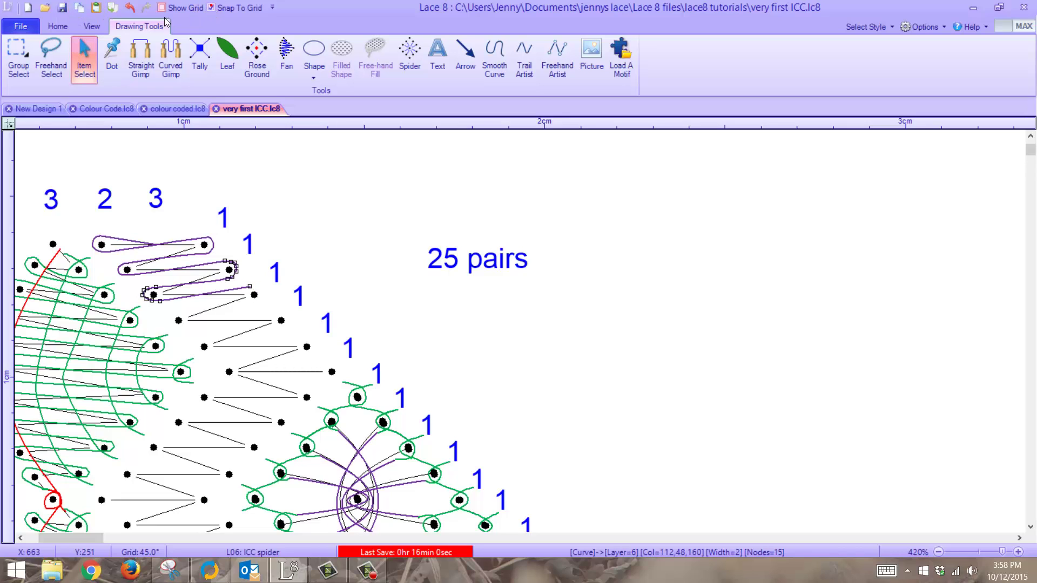
left_click(151, 276)
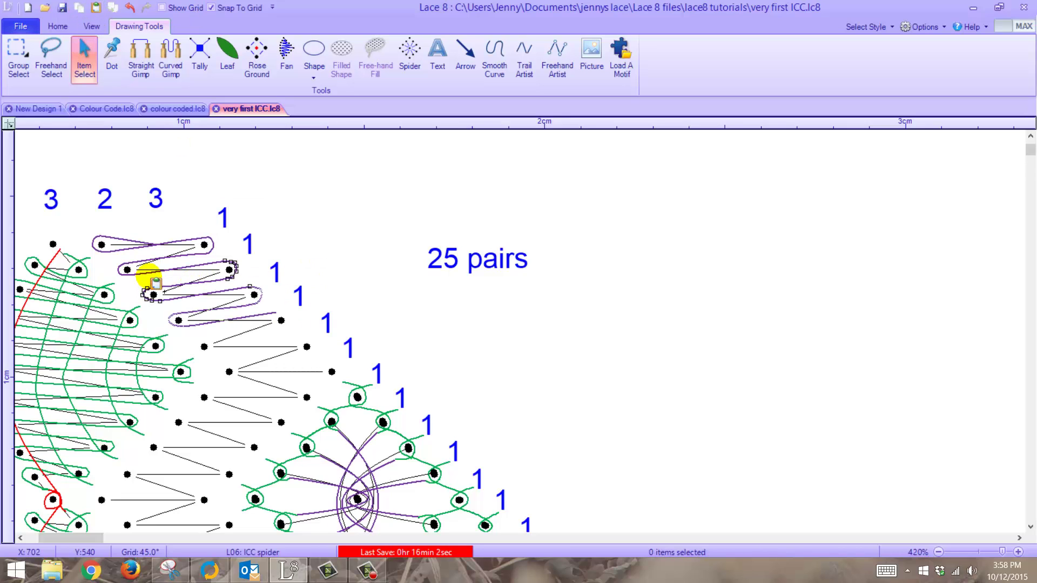
left_click(150, 275)
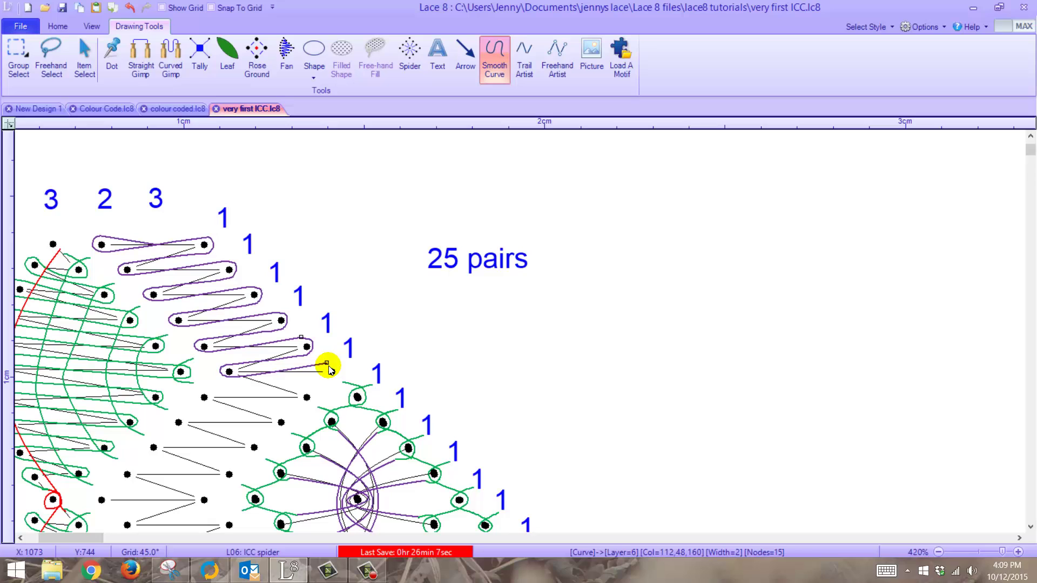
- Start a new purple passive curve zigzagging and looping around the pins of the upper rows
left_click(327, 365)
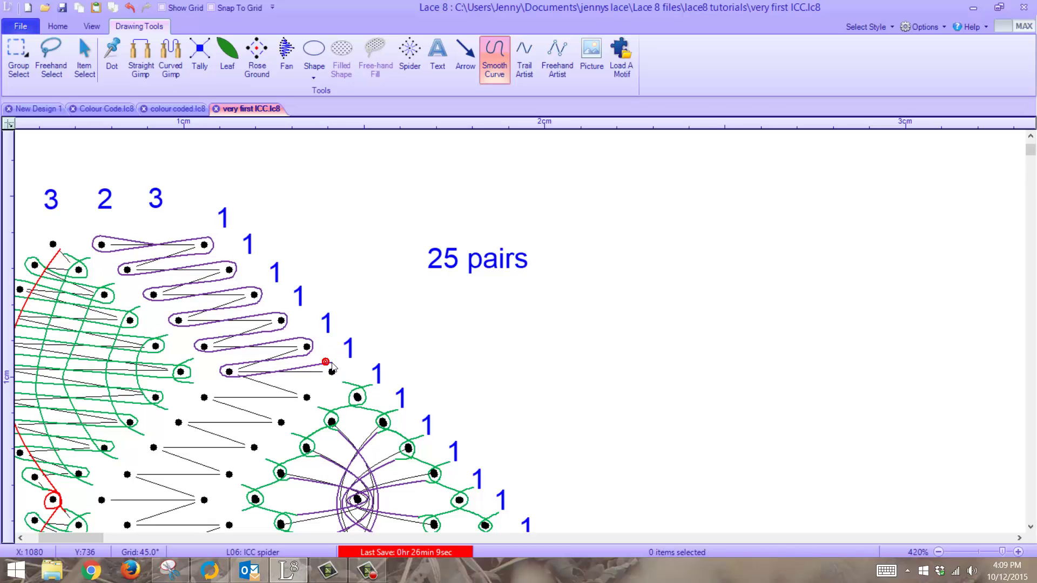
left_click(333, 363)
left_click(231, 363)
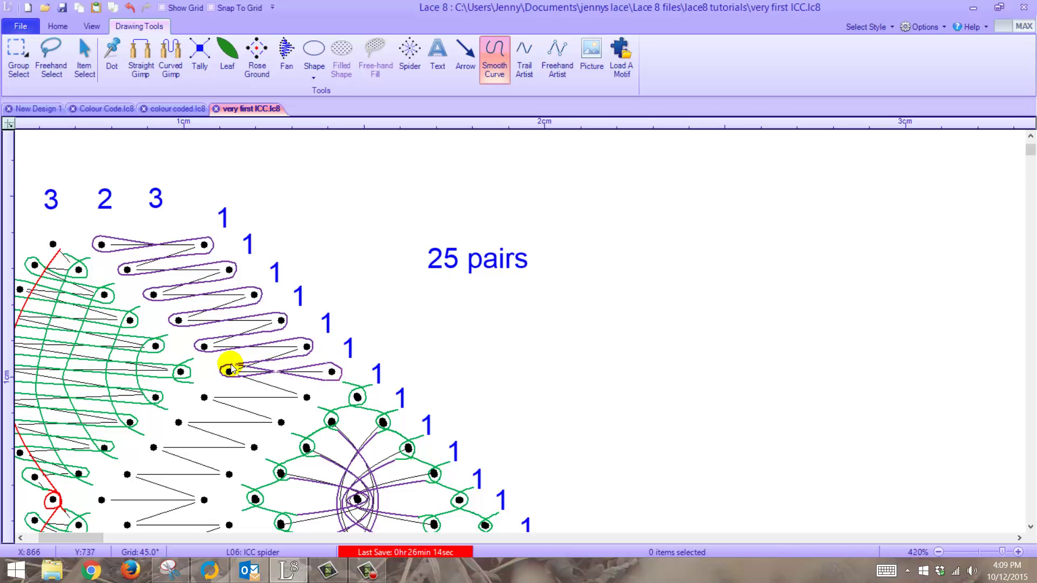
left_click(222, 368)
left_click(297, 389)
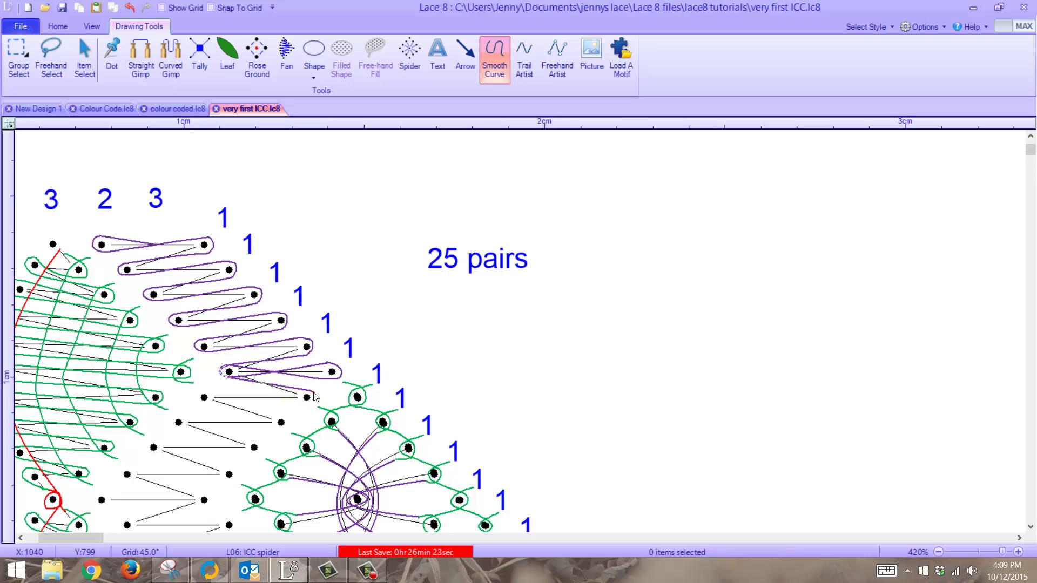
left_click(314, 403)
left_click(220, 389)
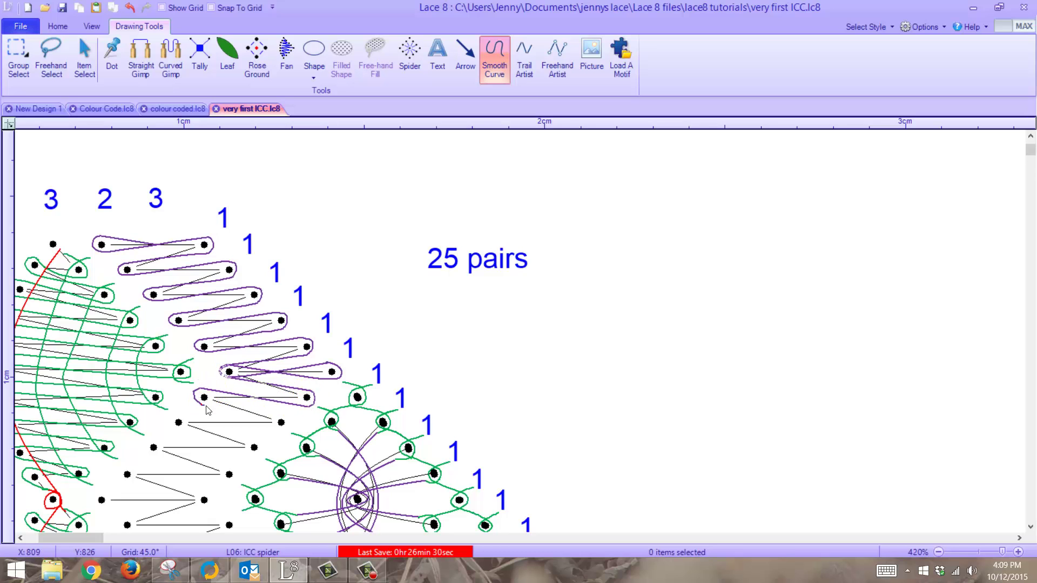
left_click(290, 430)
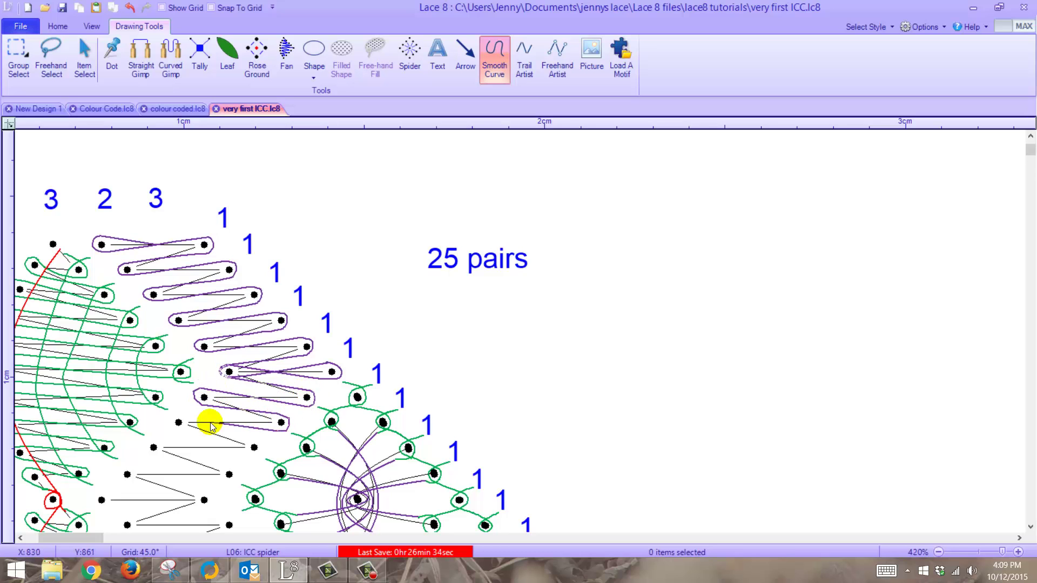
left_click(171, 425)
- Continue the passive curve around the lower pins and finish it
scroll(185, 452, "up", 1)
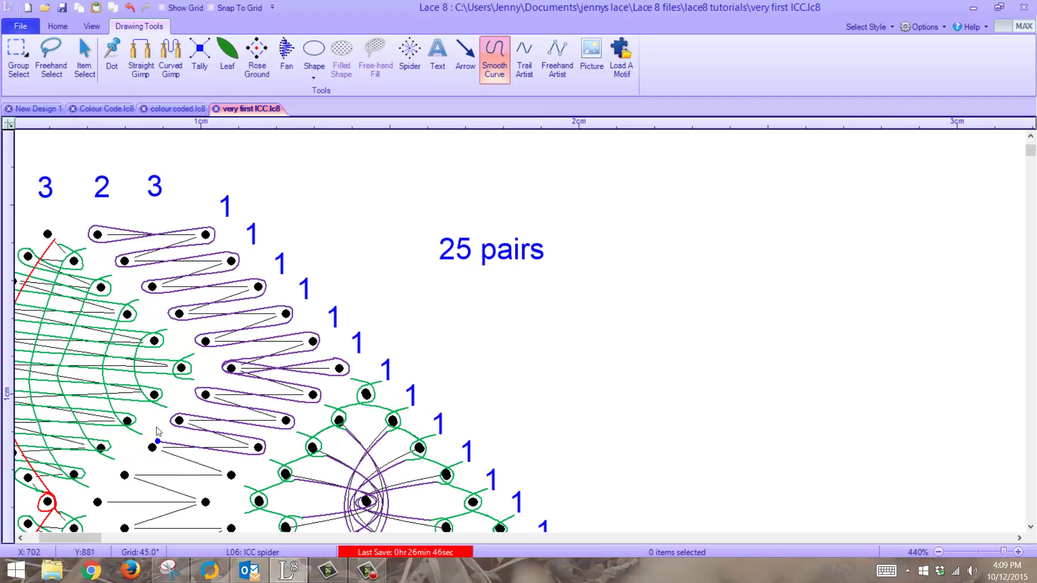
left_click(147, 441)
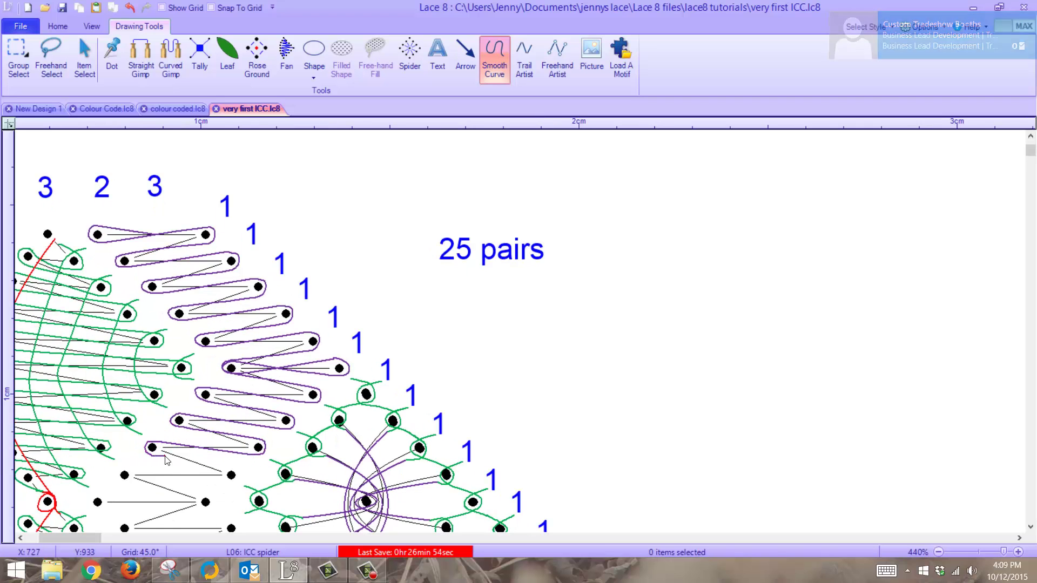
left_click(236, 466)
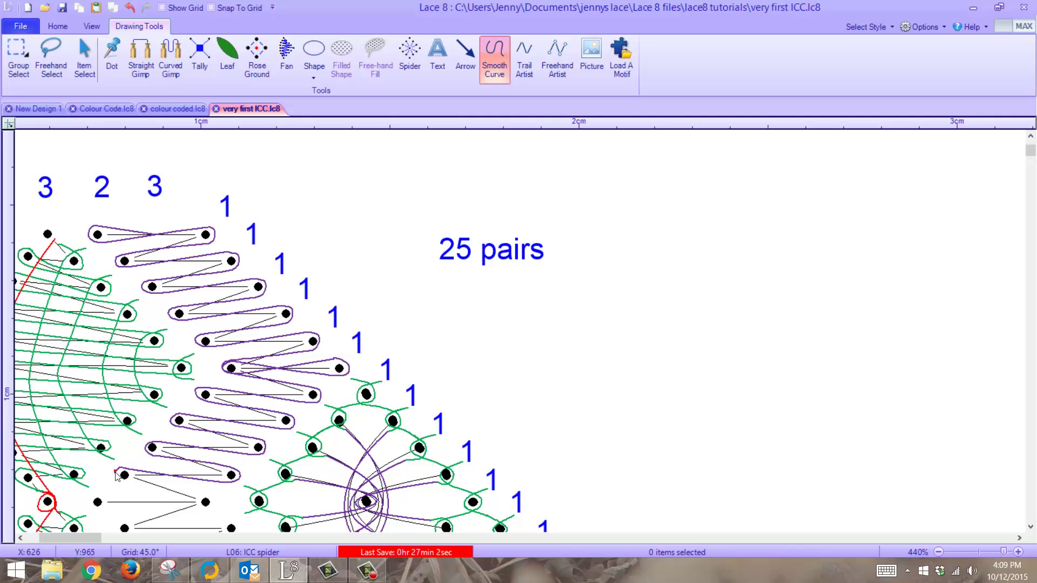
left_click(214, 504)
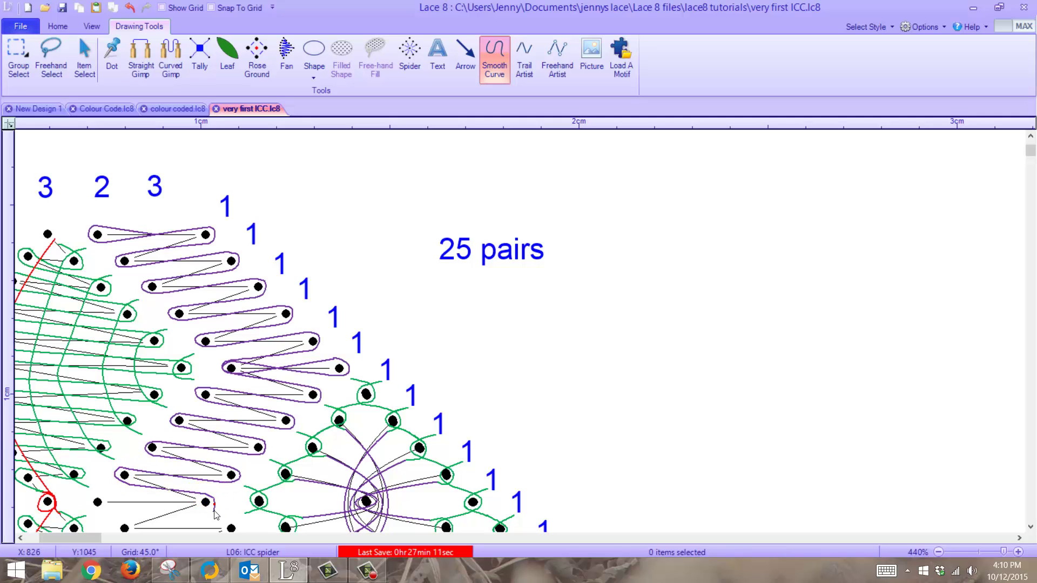
right_click(153, 502)
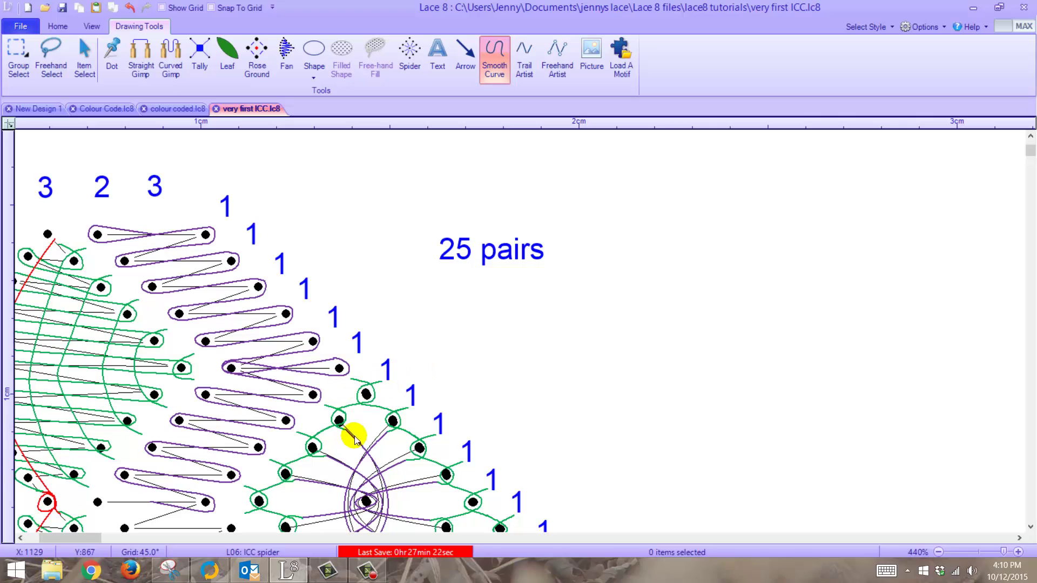
scroll(249, 459, "down", 1)
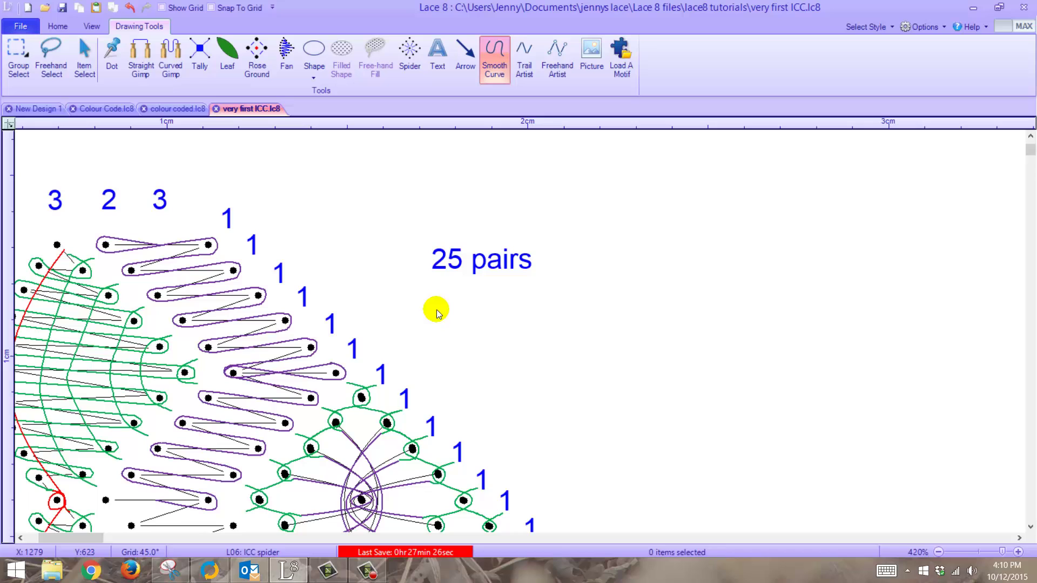
- Lasso the top purple passive loops with Freehand Select and paste a copy onto the lower repeat
left_click(18, 56)
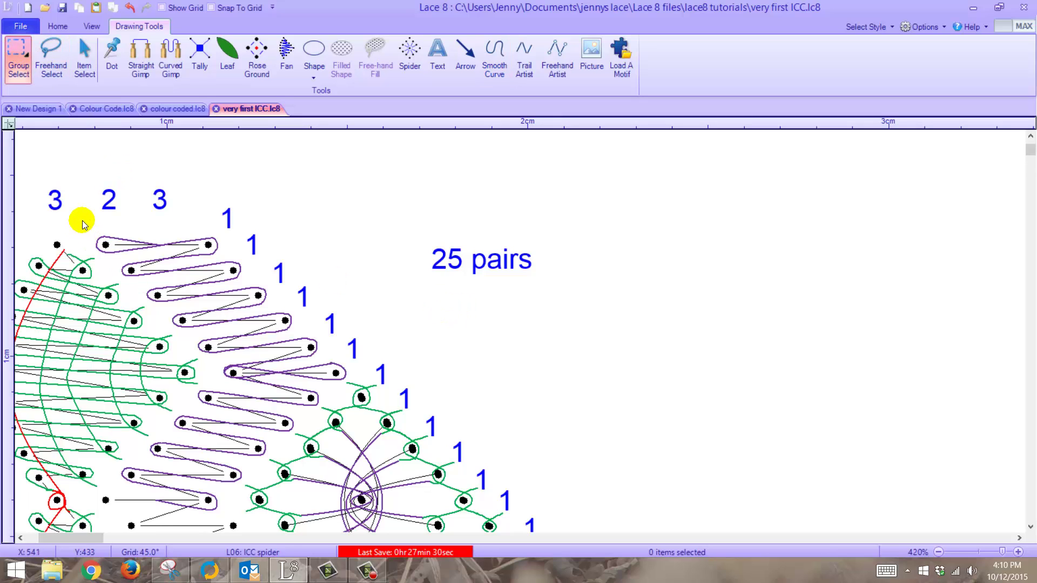
left_click(52, 59)
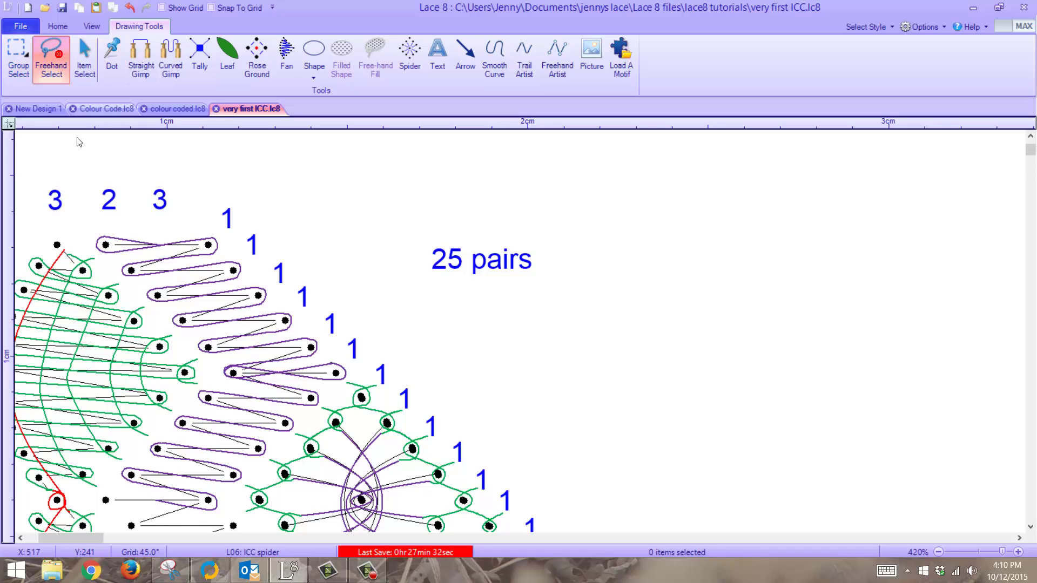
left_click_drag(74, 235, 213, 375)
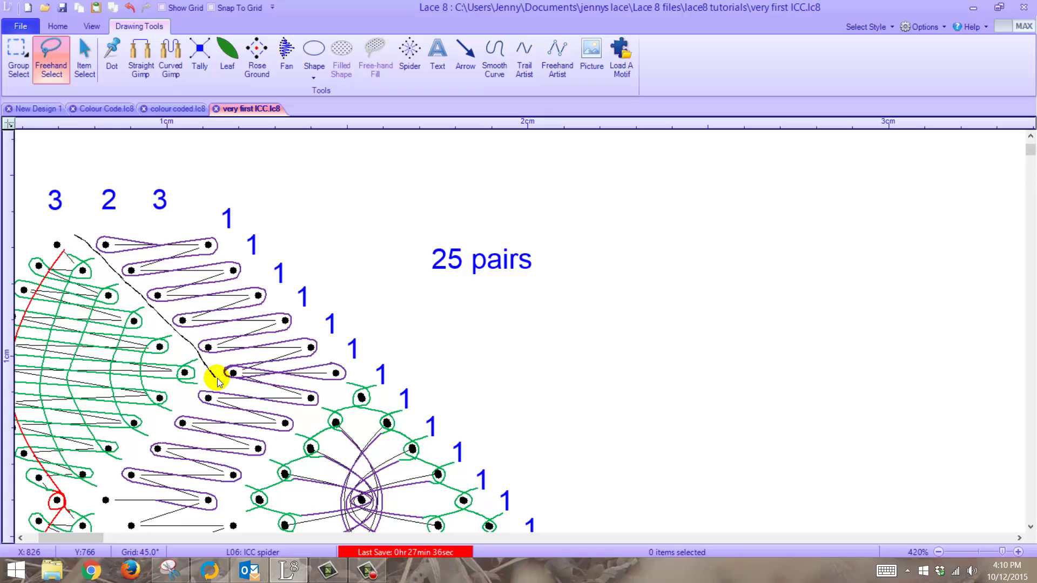
mouse_move(218, 381)
left_mouse_down()
mouse_move(342, 379)
mouse_move(345, 367)
mouse_move(211, 217)
mouse_move(186, 215)
left_mouse_up()
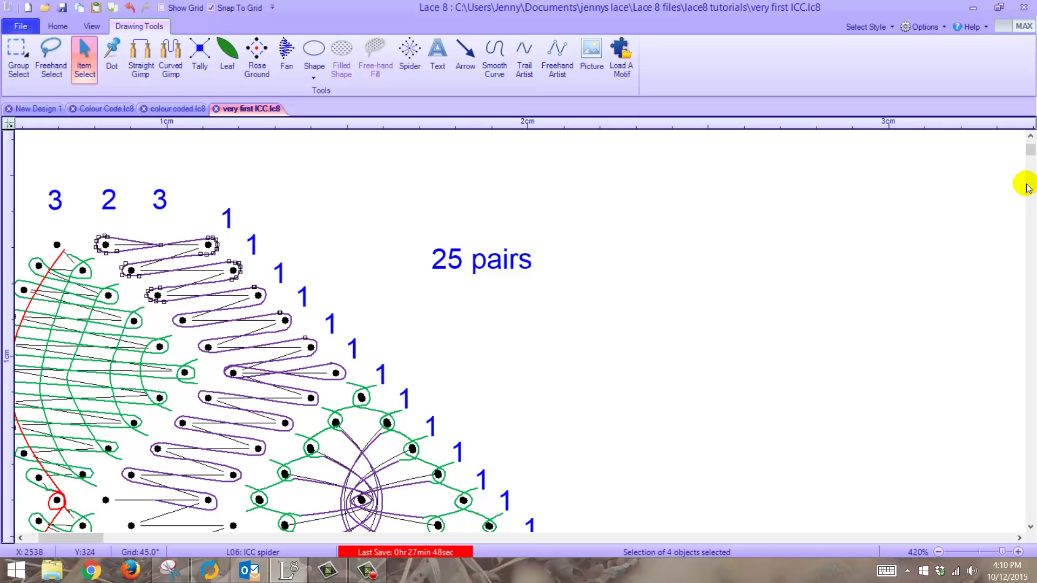
left_click_drag(1029, 151, 1030, 157)
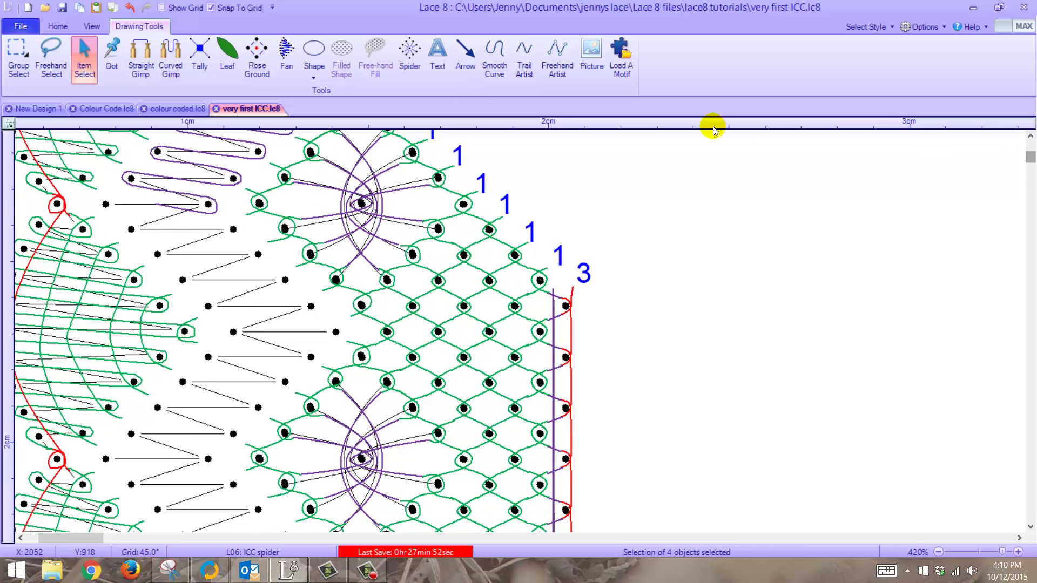
left_click(96, 7)
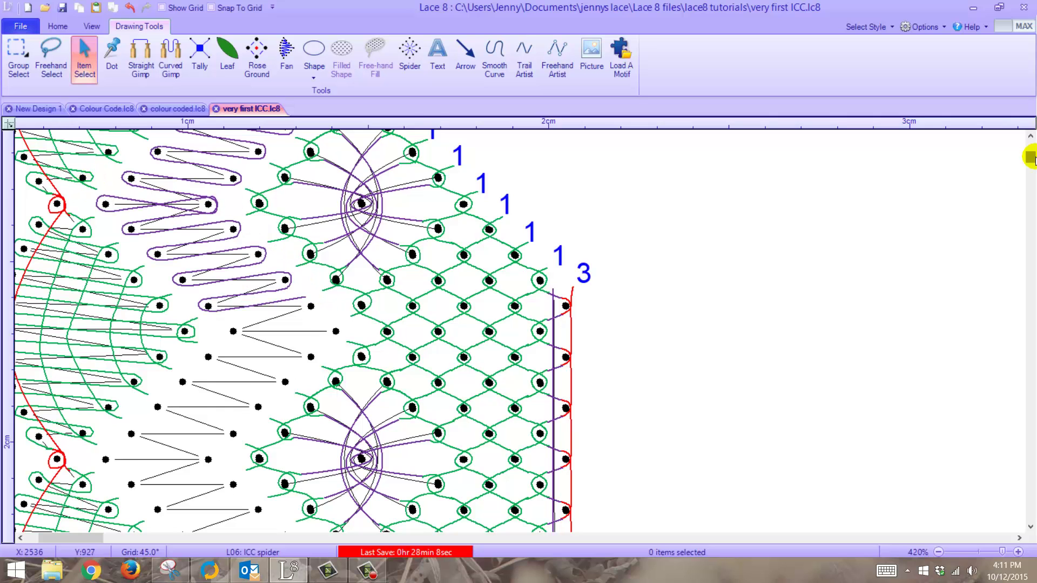
left_click_drag(1032, 157, 1032, 155)
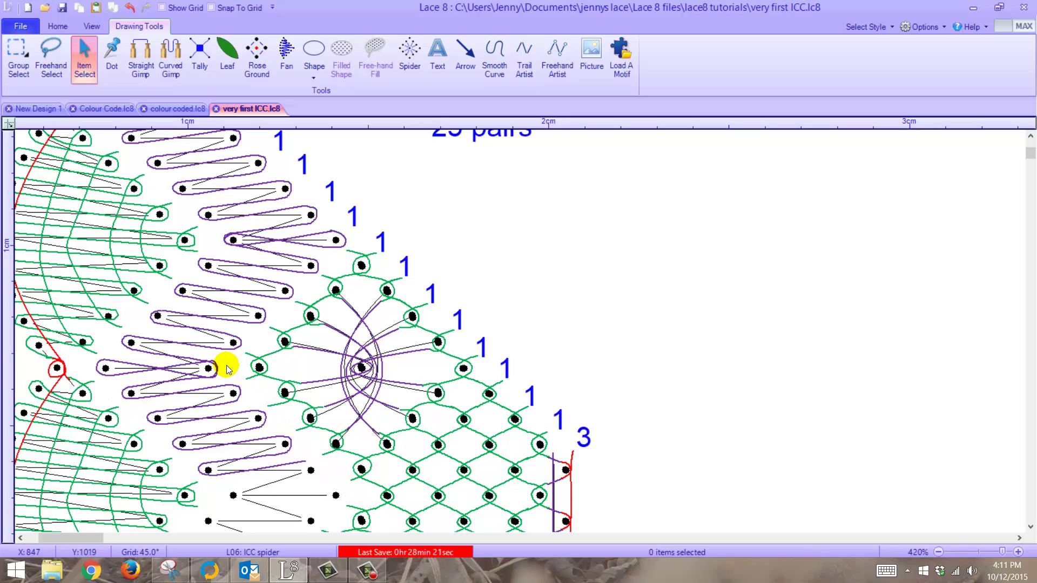
left_click(96, 356)
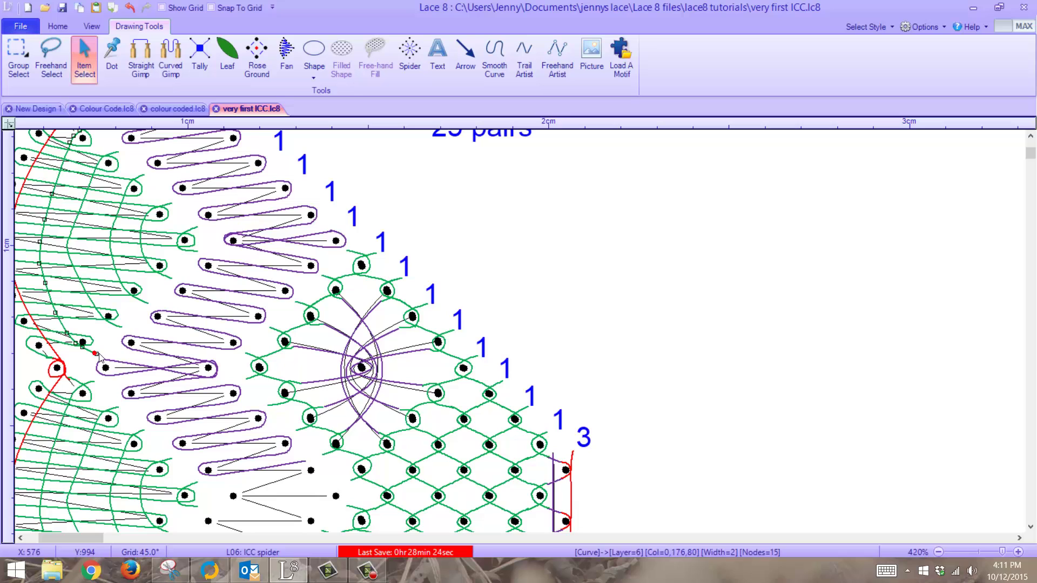
- Draw a purple smooth curve from the headside pin winding up and down the passive column
left_click(502, 62)
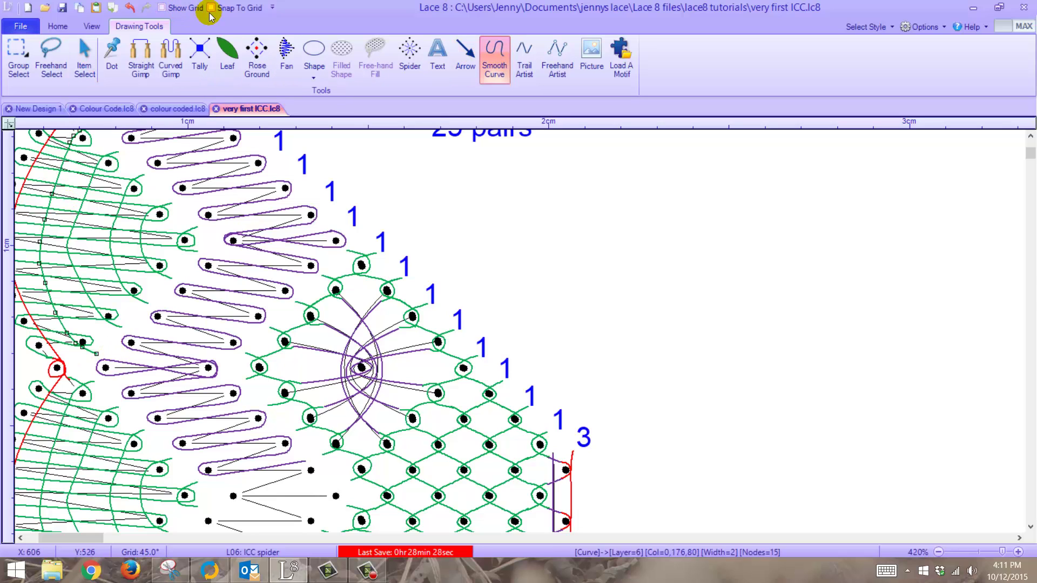
left_click(95, 382)
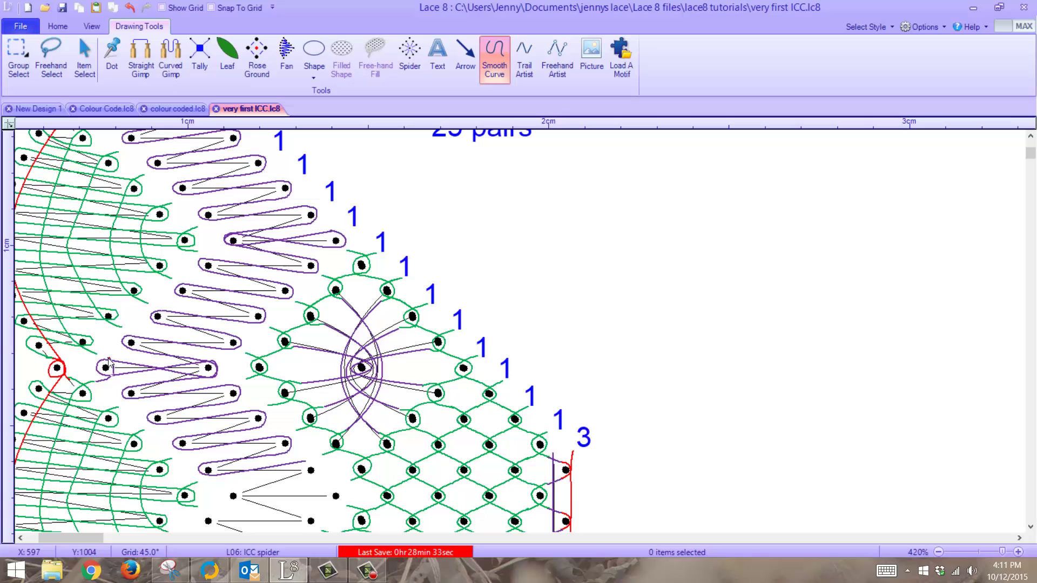
left_click(98, 359)
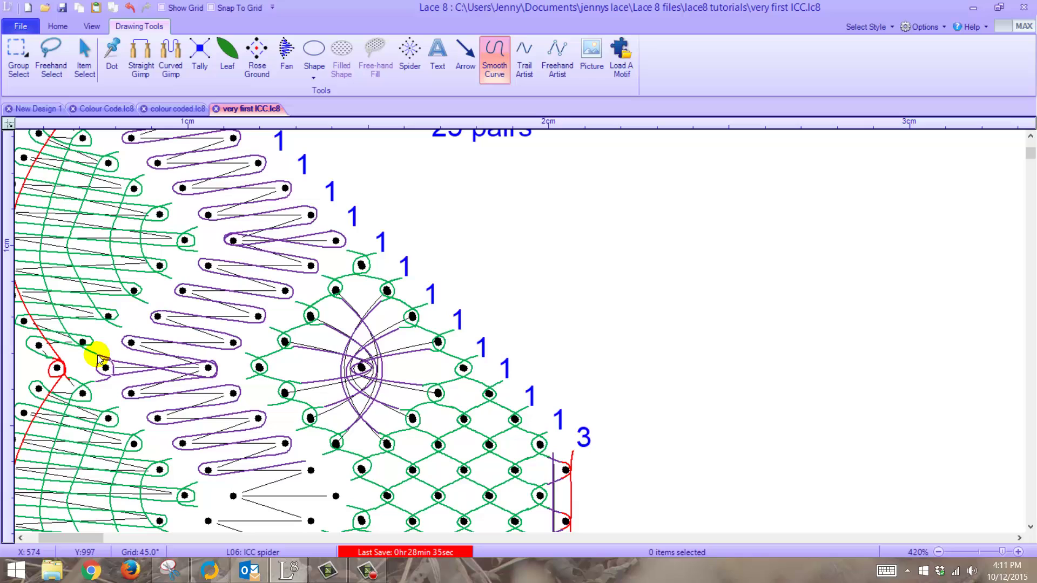
left_click(120, 326)
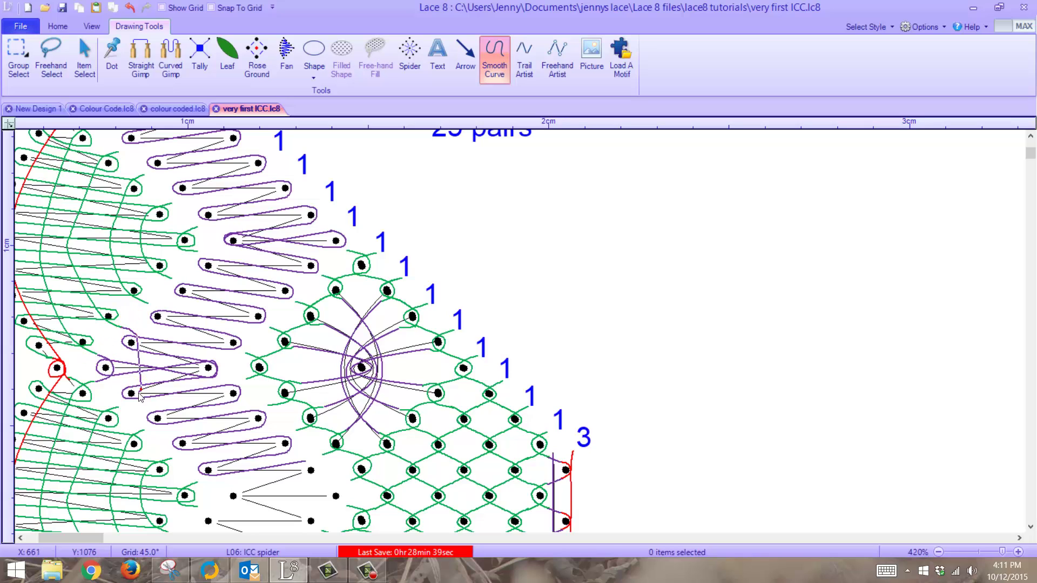
left_click(116, 405)
left_click(152, 303)
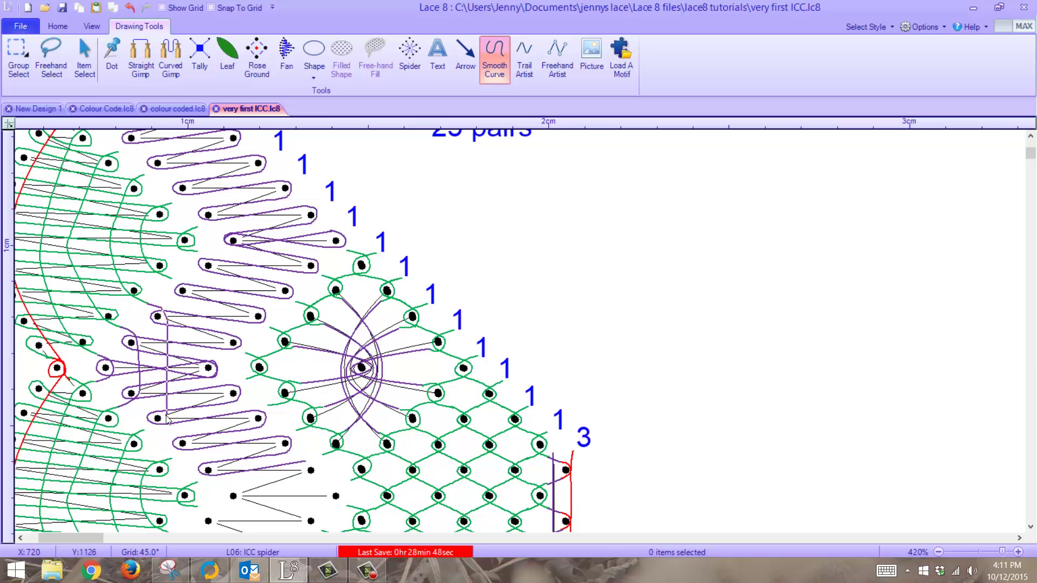
left_click(174, 268)
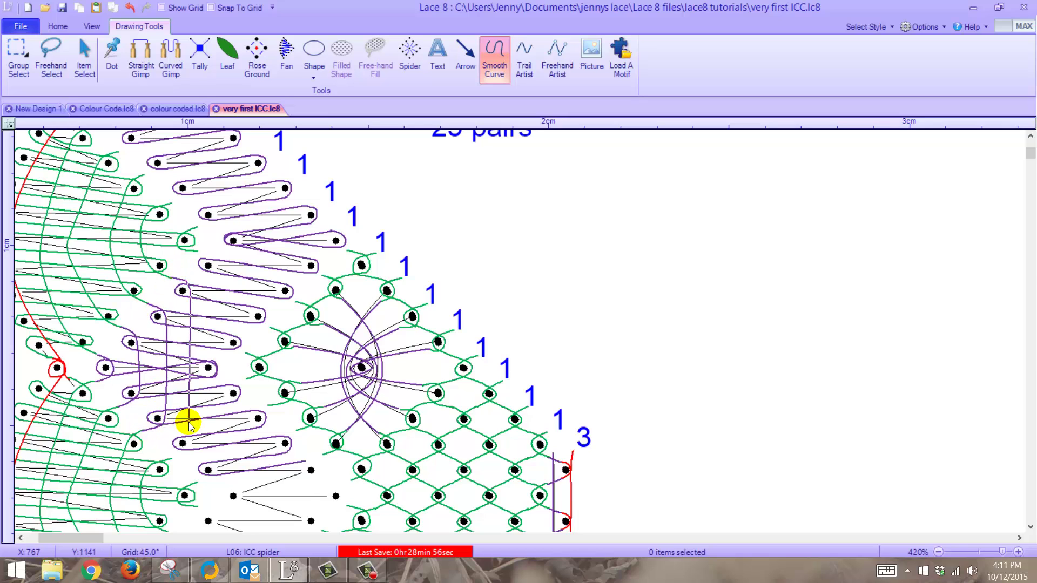
left_click(190, 448)
left_click(224, 358)
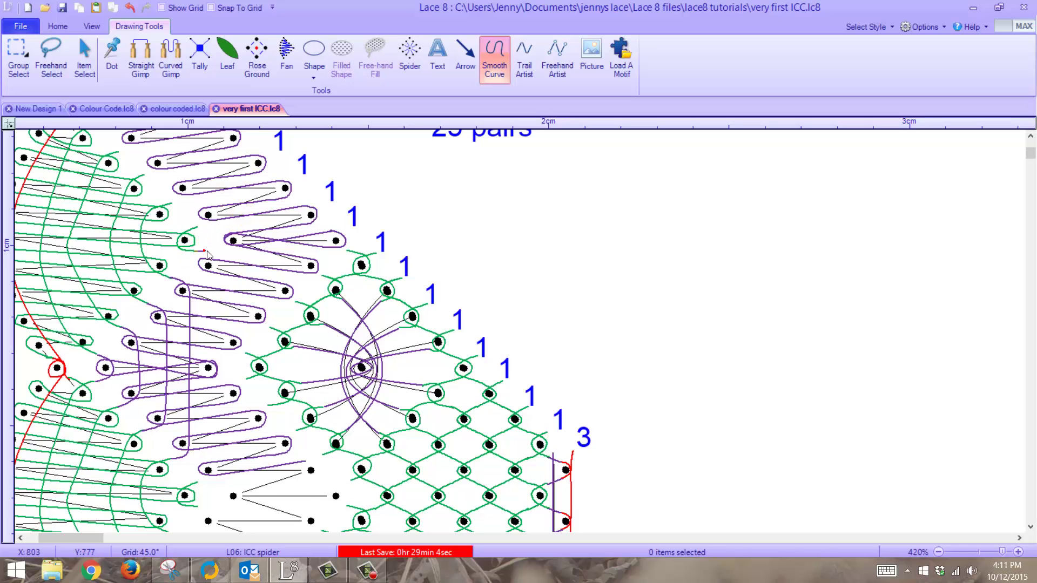
left_click_drag(206, 324, 216, 471)
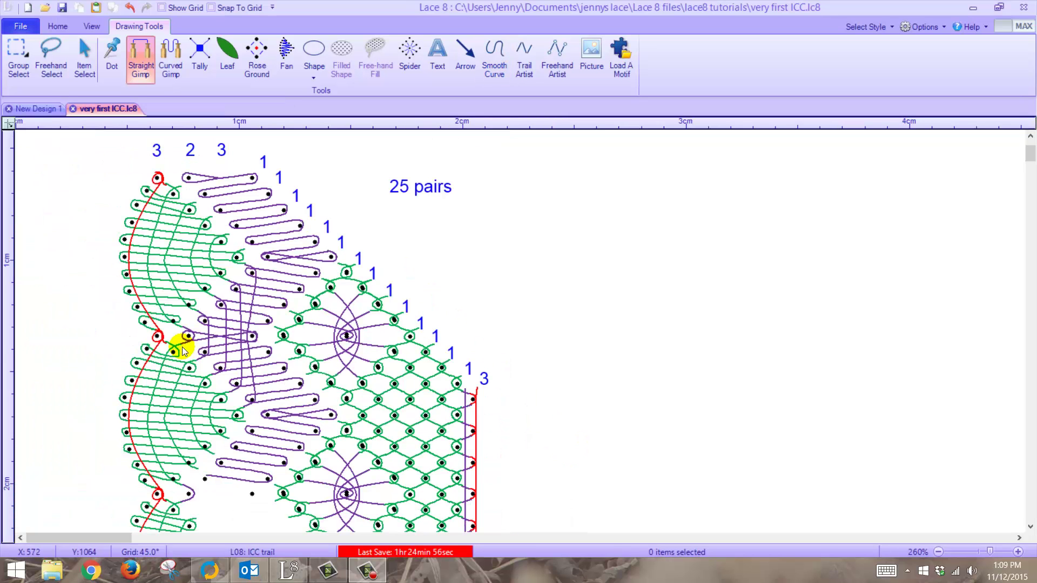
- Add a thread between two passive pins, then select the five crossed passive lines in the upper trail gap
mouse_move(183, 351)
left_mouse_down()
mouse_move(223, 397)
mouse_move(249, 408)
mouse_move(291, 400)
mouse_move(251, 268)
left_mouse_up()
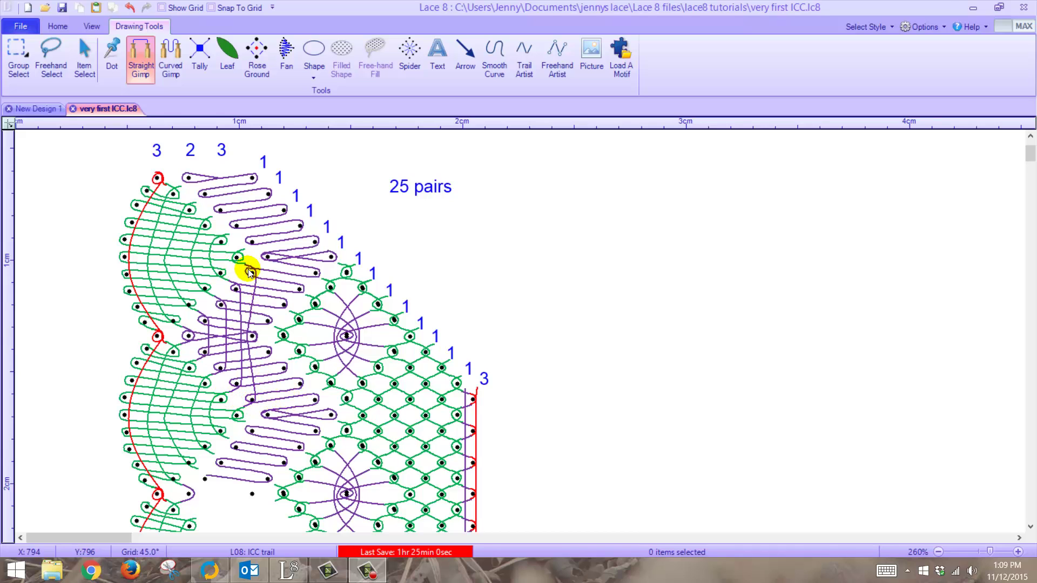
left_click(84, 60)
left_click(247, 266)
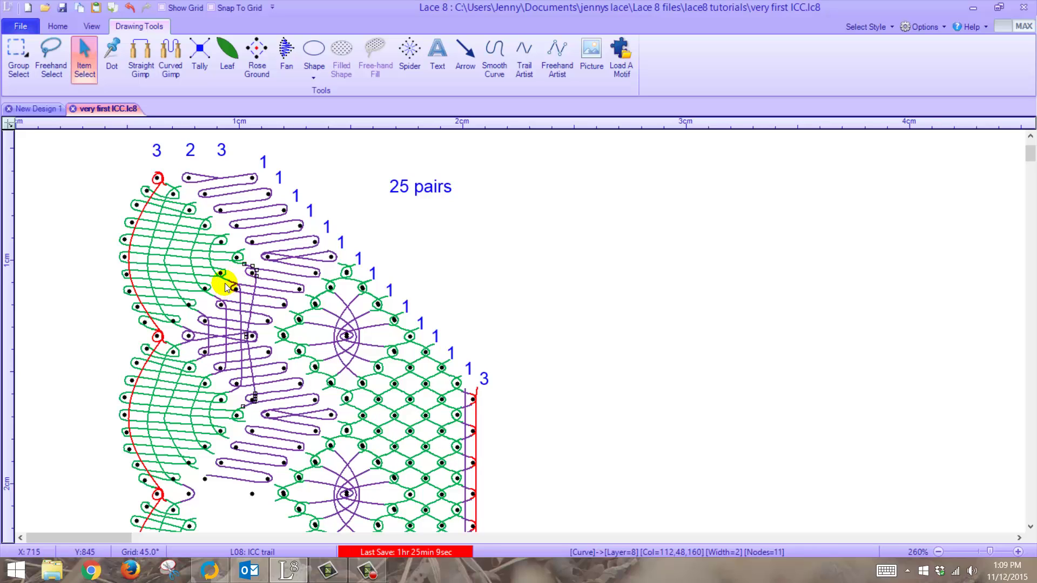
left_click(83, 54)
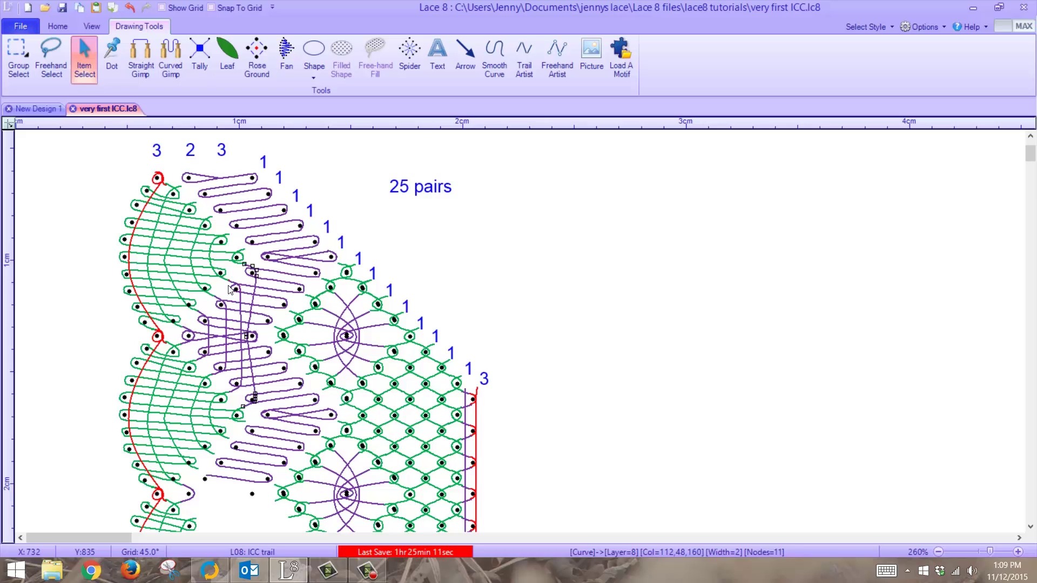
left_click(220, 306, "shift")
left_click(199, 311, "shift")
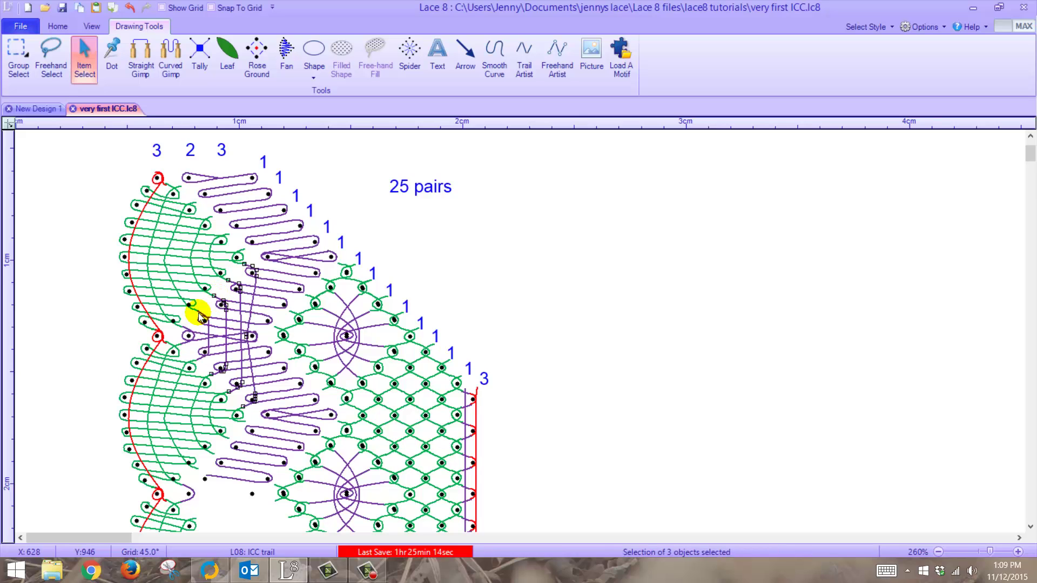
left_click(186, 331, "shift")
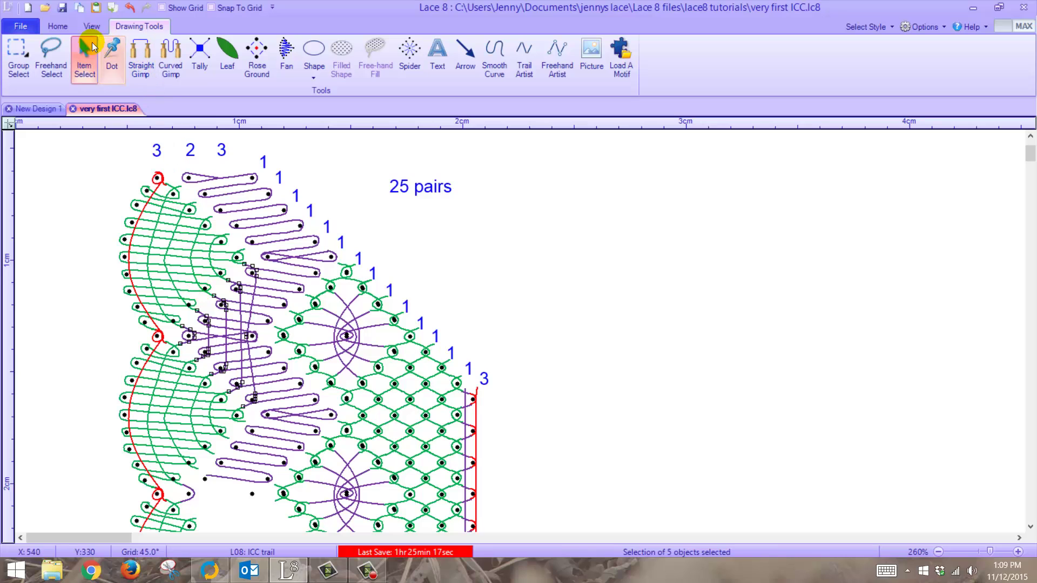
left_click(56, 31)
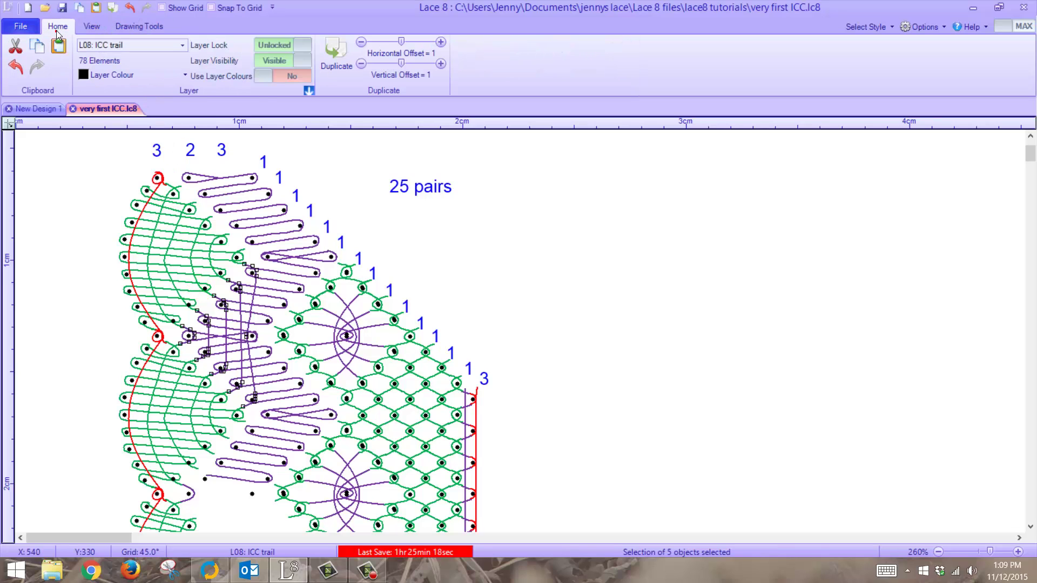
- Move the five selected crossed lines onto layer L09 and confirm the change
left_click(182, 48)
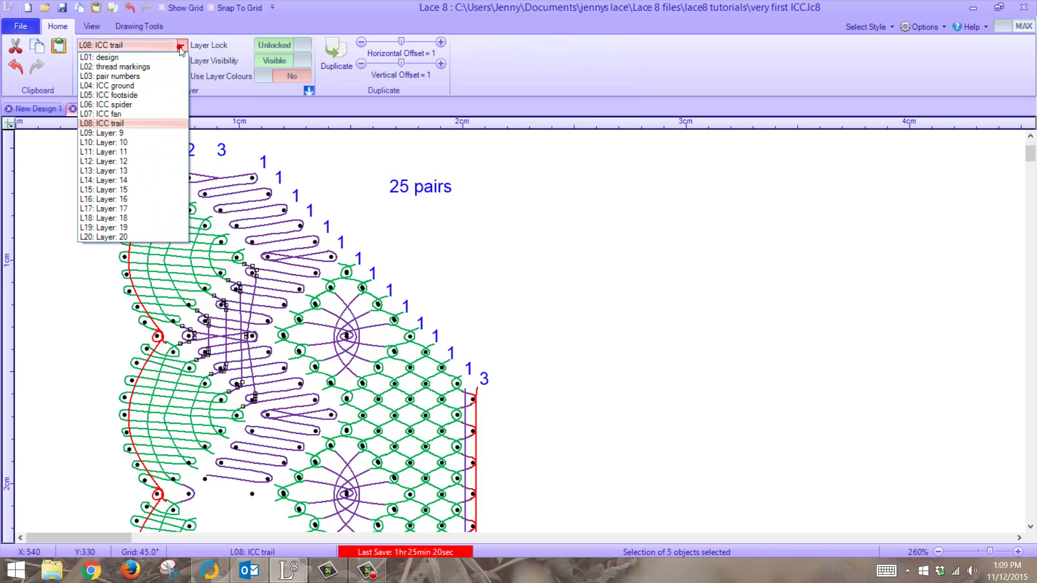
left_click(160, 133)
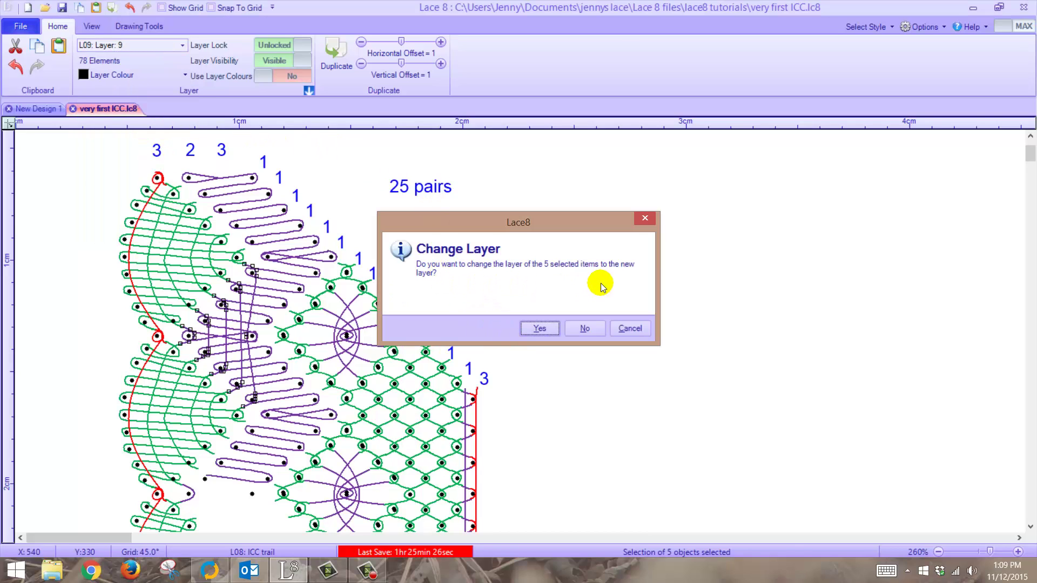
left_click(540, 328)
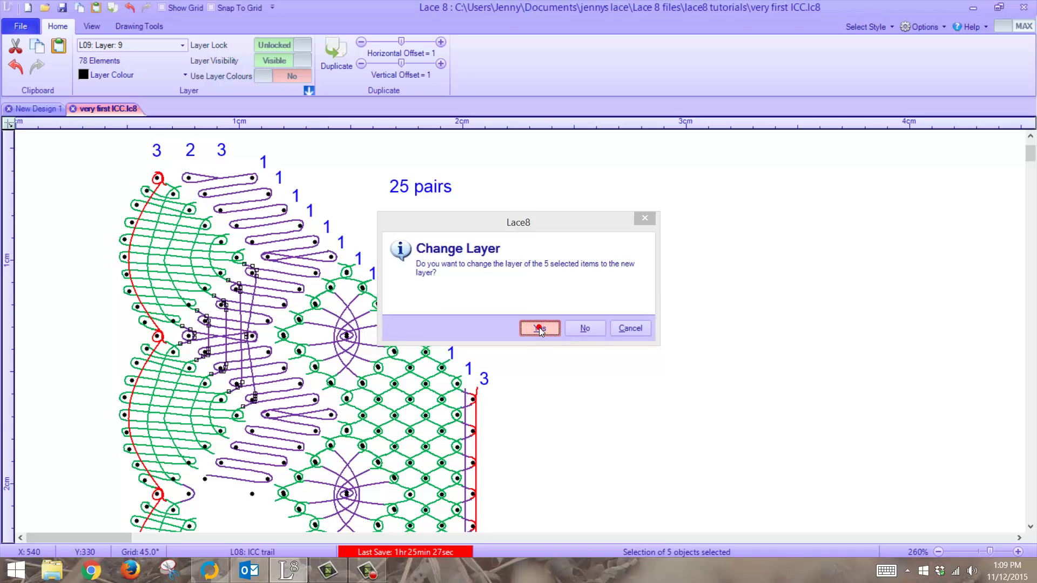
left_click(459, 286)
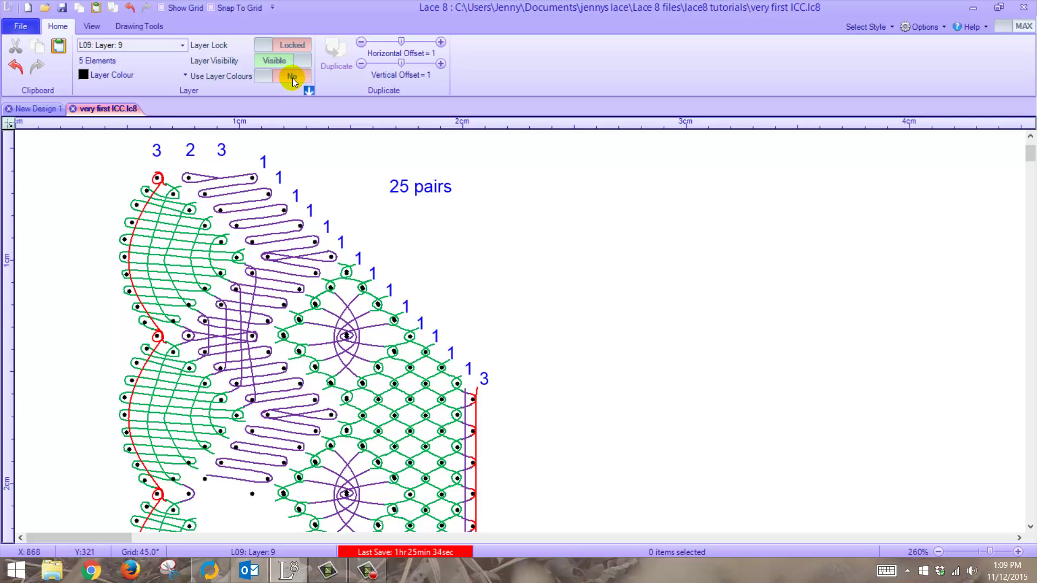
- Make layer 9 invisible in Layer Setup
left_click(309, 90)
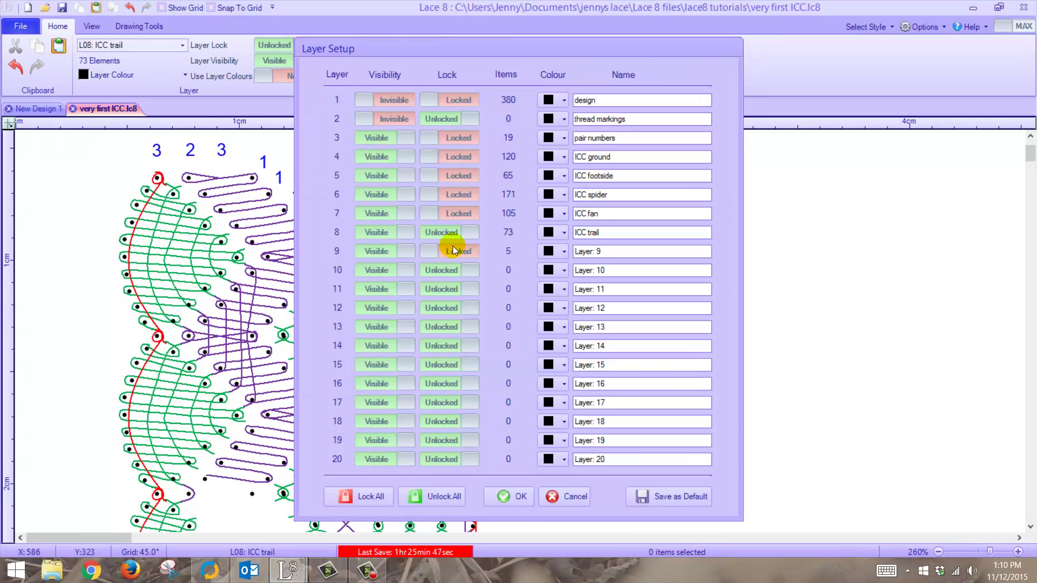
left_click(374, 252)
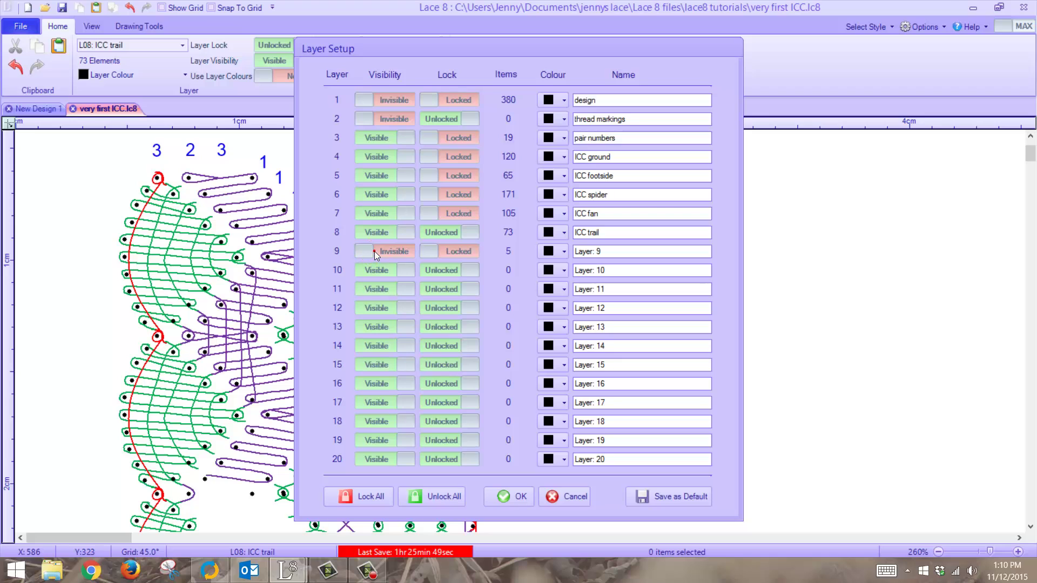
left_click(375, 251)
left_click(499, 497)
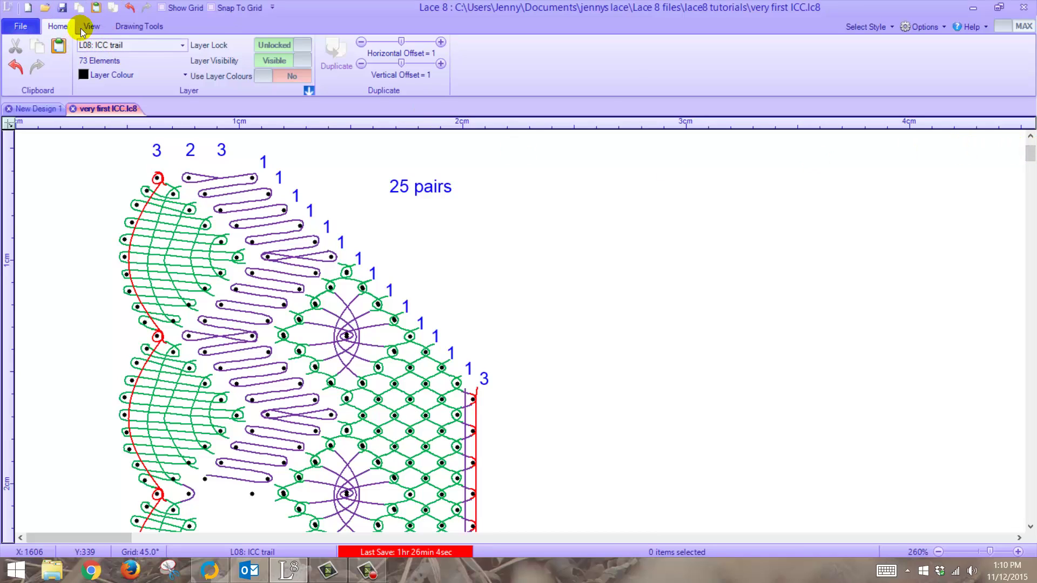
- Box-select one repeat of the trail passives and paste a copy into the lower trail gap
left_click(139, 26)
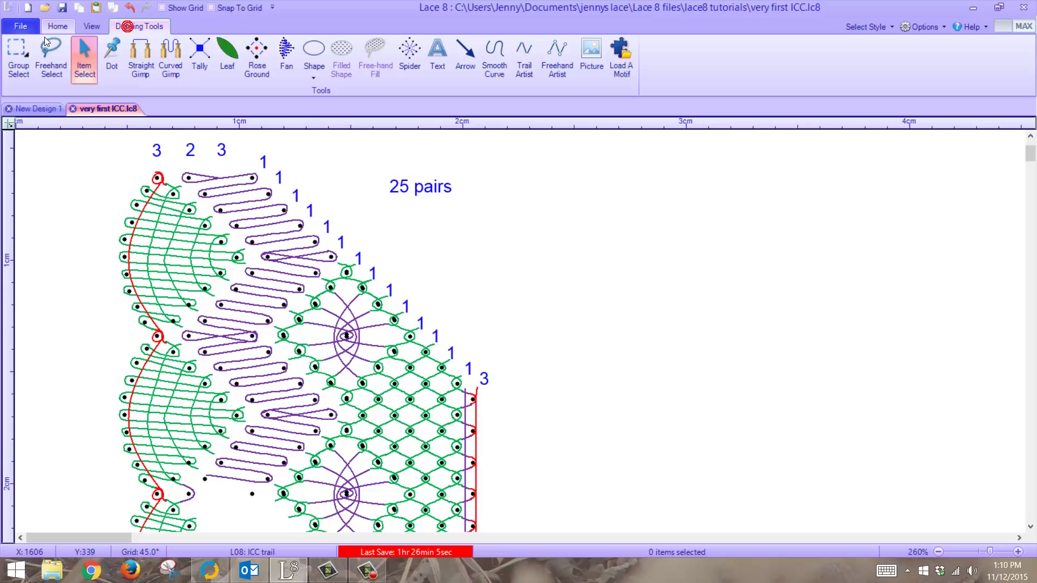
left_click(12, 57)
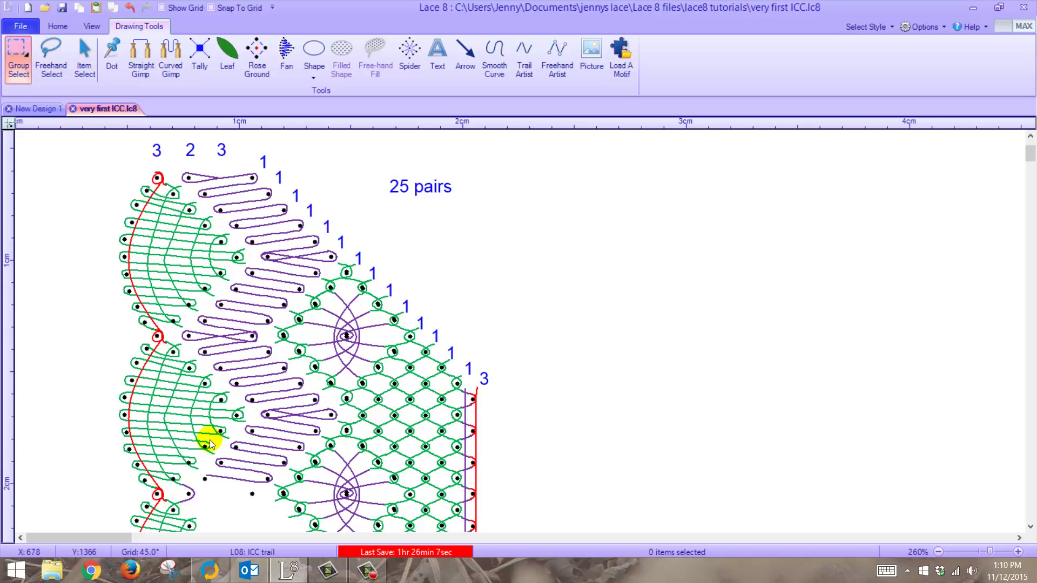
left_click_drag(242, 515, 370, 320)
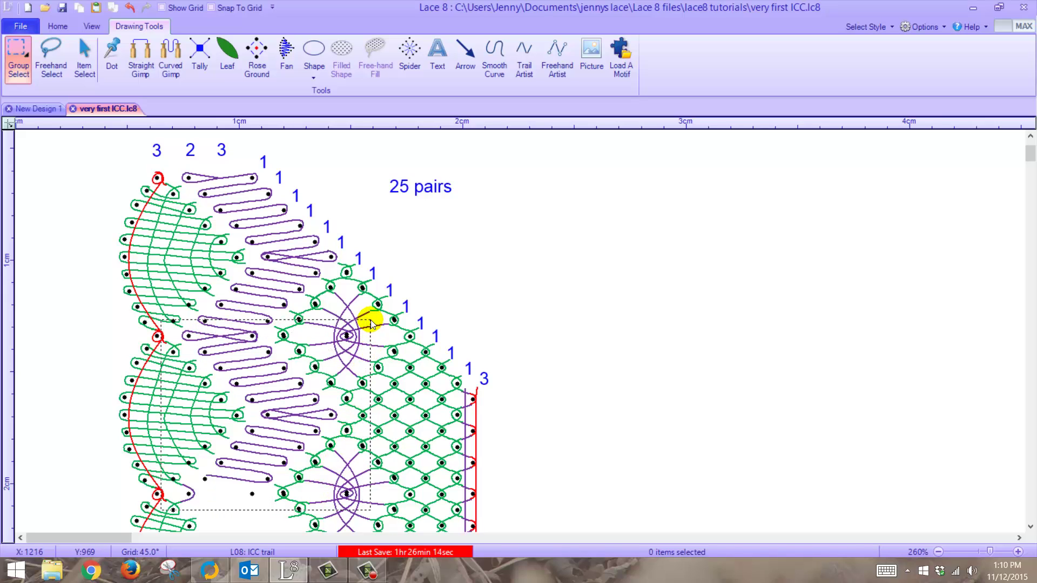
left_click_drag(372, 320, 372, 314)
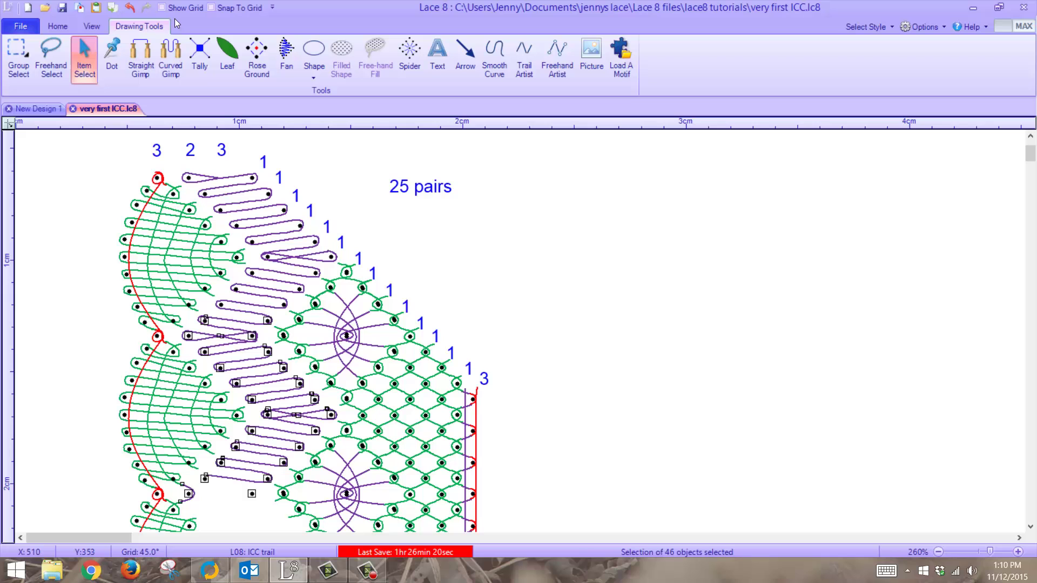
left_click(96, 7)
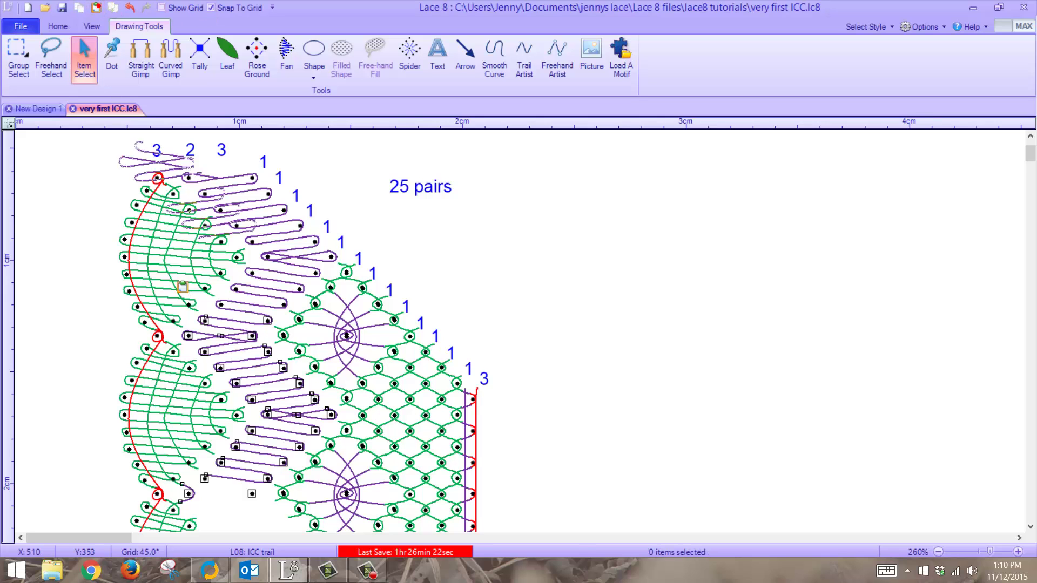
left_click_drag(1029, 153, 1031, 164)
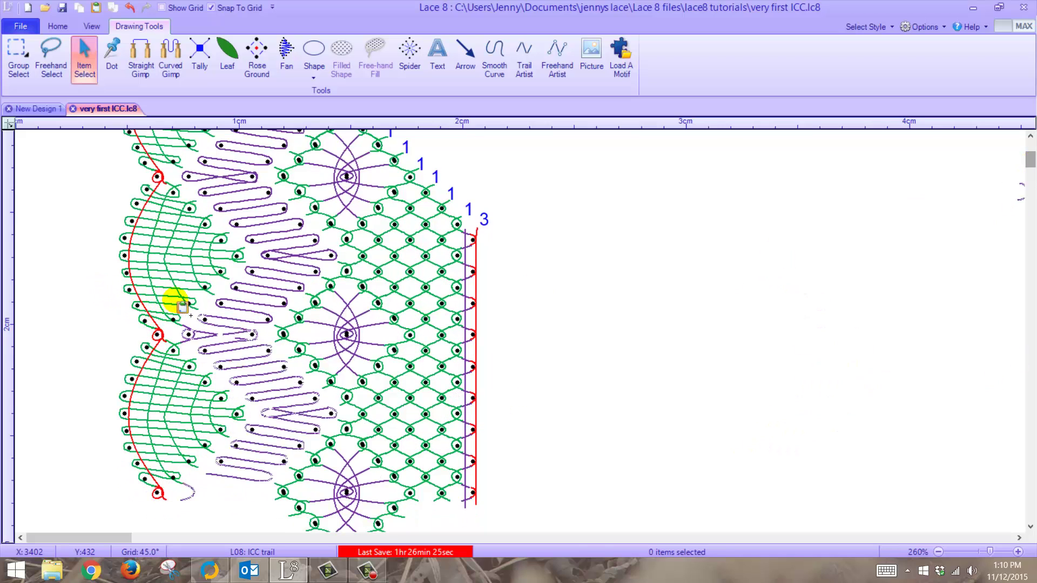
left_click_drag(184, 308, 195, 469)
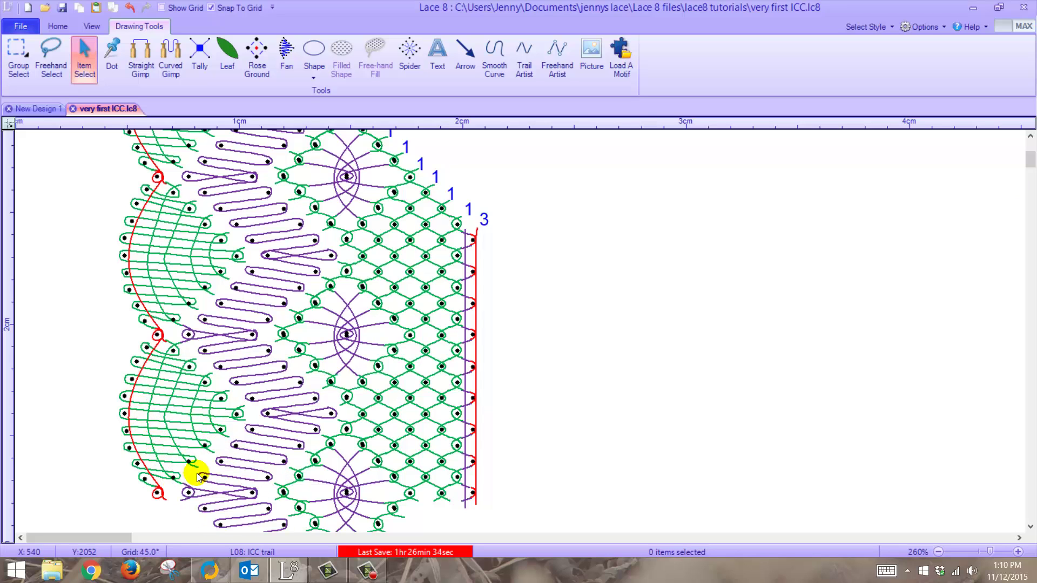
left_click_drag(1030, 158, 1032, 168)
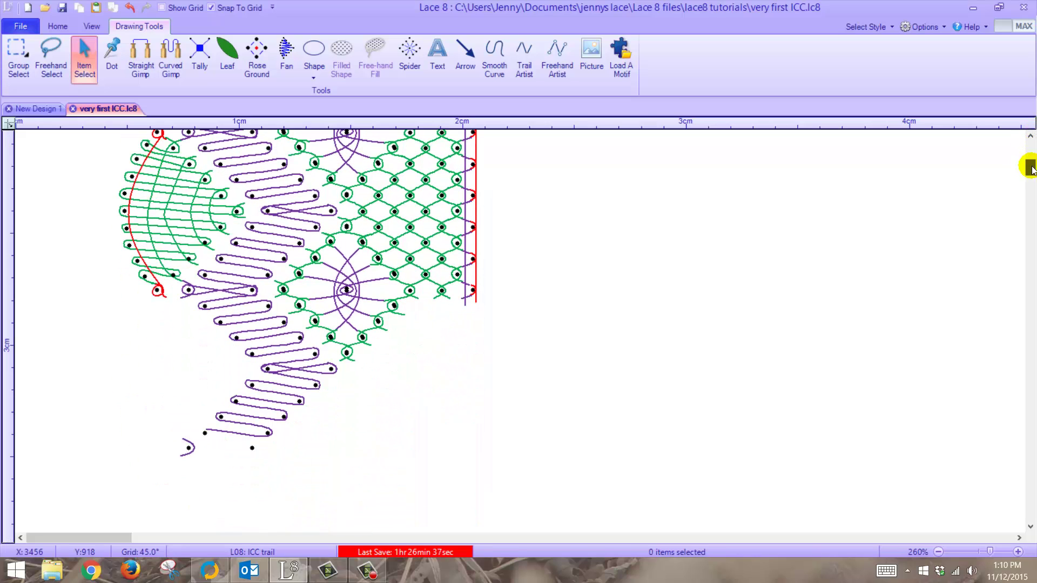
- Lasso the surplus trail lines at the bottom end and delete them
left_click(54, 50)
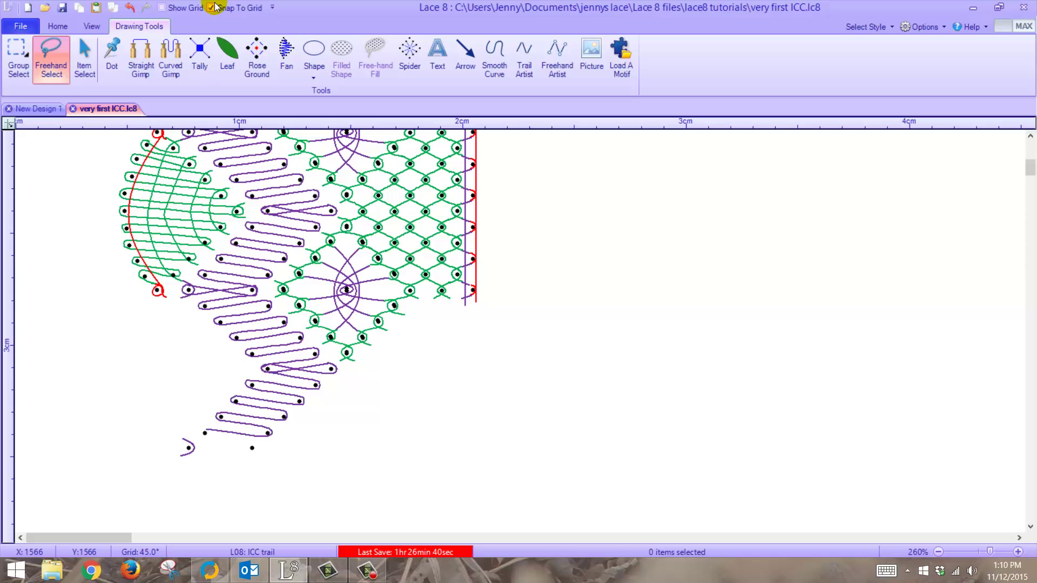
mouse_move(367, 381)
left_mouse_down()
mouse_move(349, 453)
mouse_move(178, 379)
mouse_move(339, 359)
mouse_move(379, 370)
left_mouse_up()
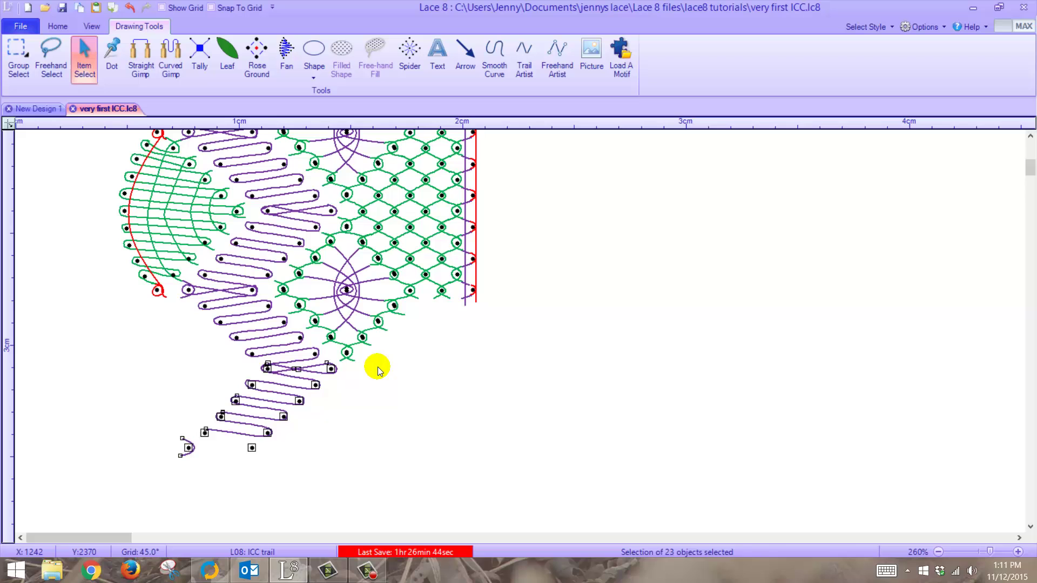
key("Delete")
- Lock layer L08 and make layer L09 current, unlocked and visible
left_click_drag(1030, 168, 1030, 155)
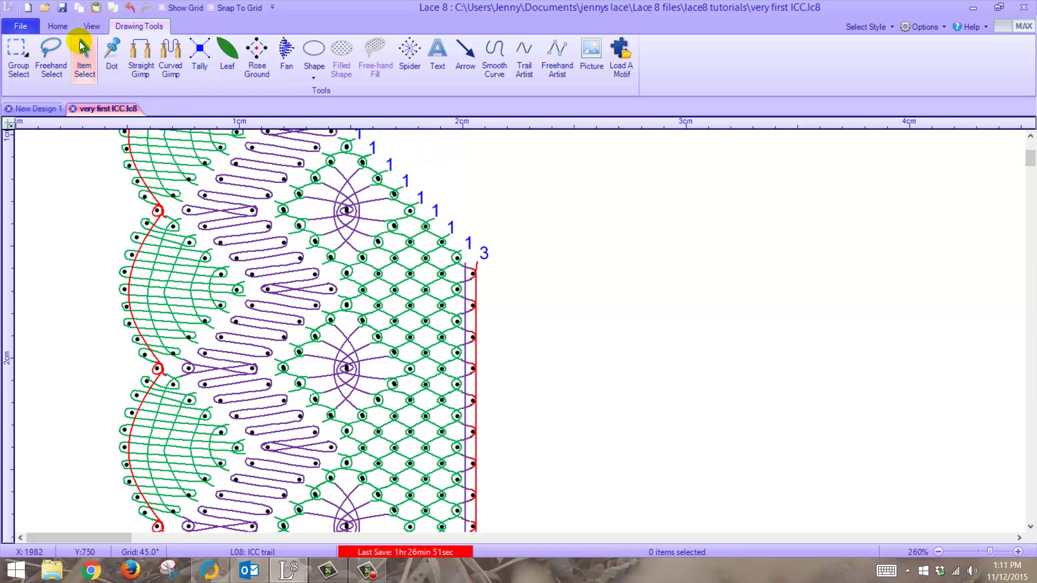
left_click(57, 26)
left_click(281, 44)
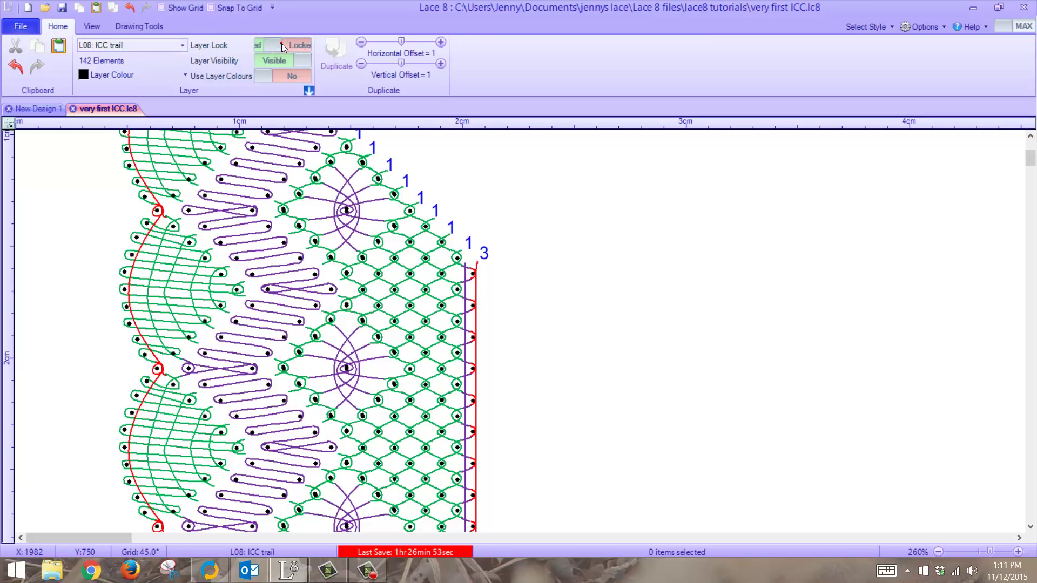
left_click(172, 45)
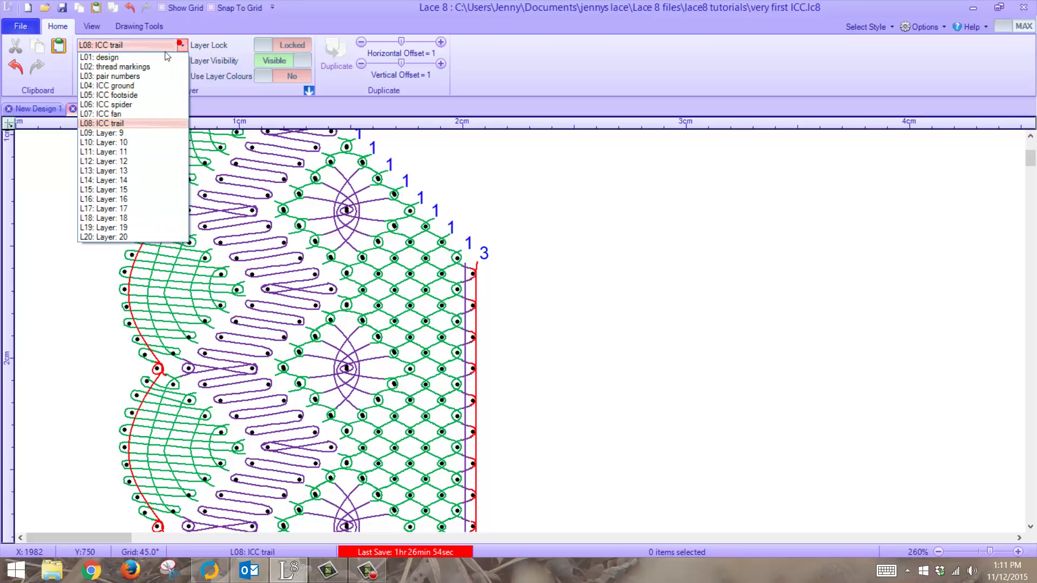
left_click(118, 133)
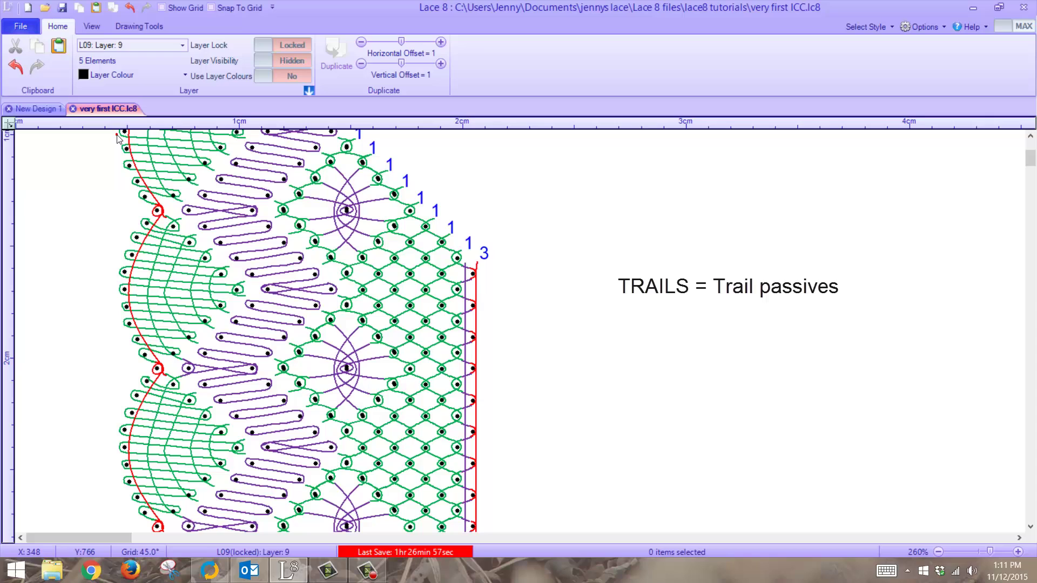
left_click(299, 52)
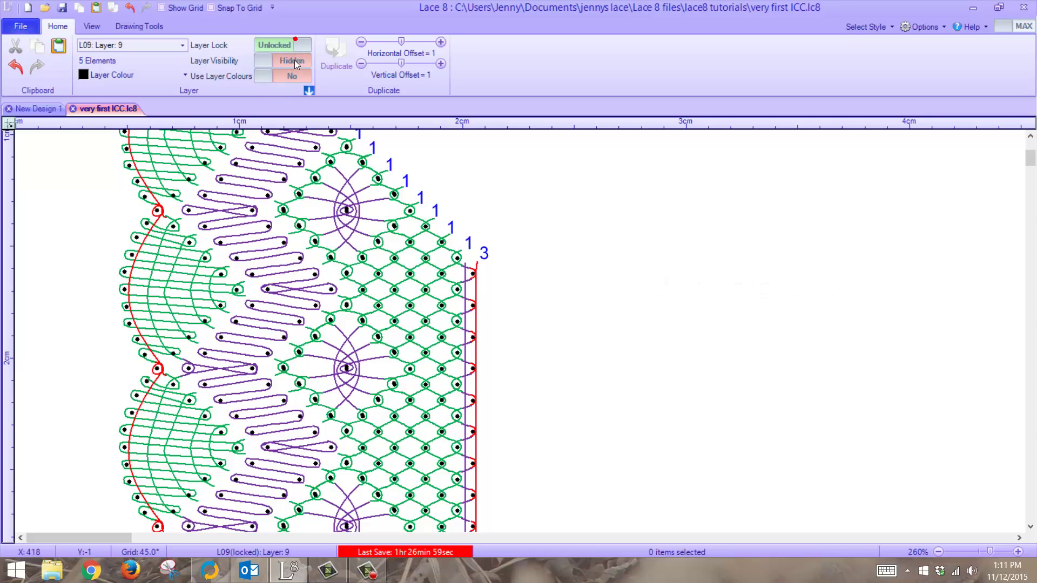
left_click(296, 62)
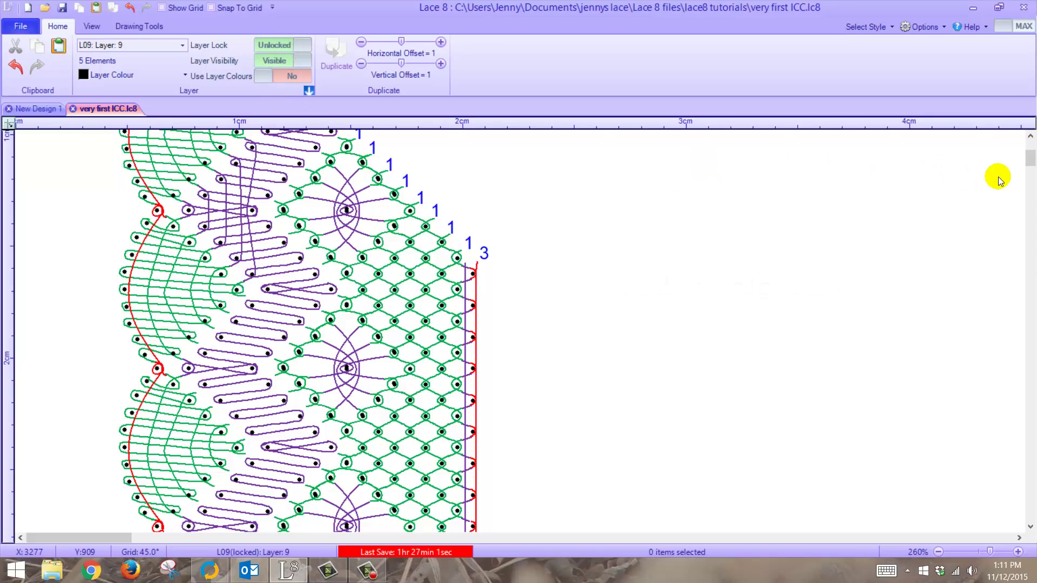
left_click_drag(1031, 161, 1032, 159)
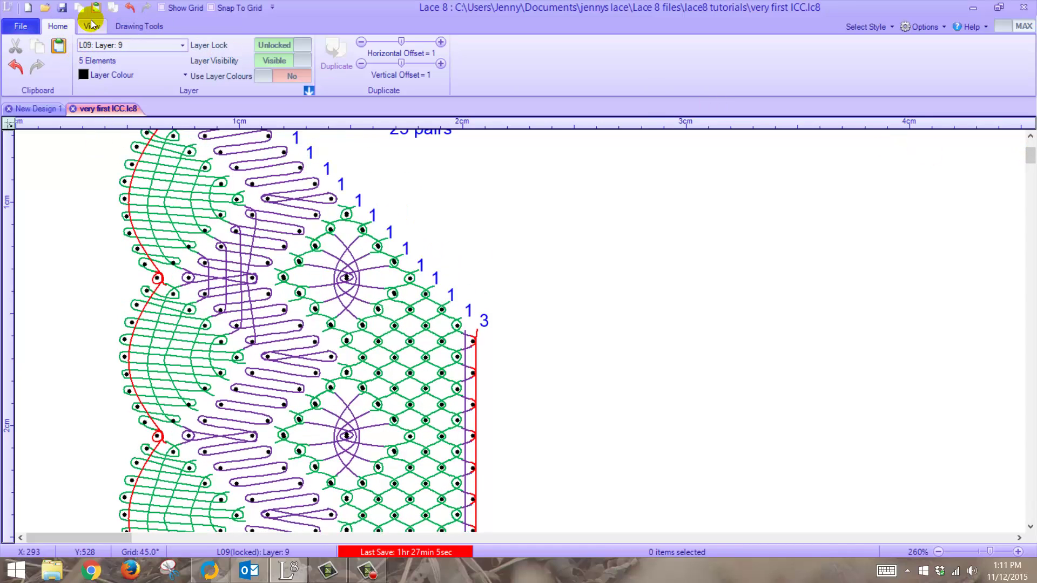
- Copy the five purple passive curves and drop the pasted copy in the empty space right of the pricking
left_click(130, 26)
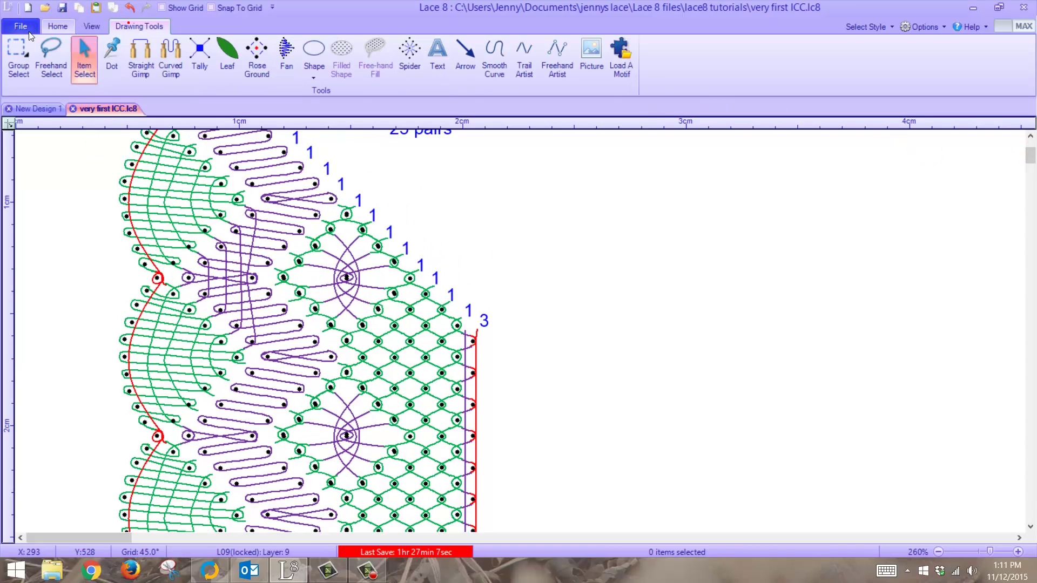
left_click(17, 59)
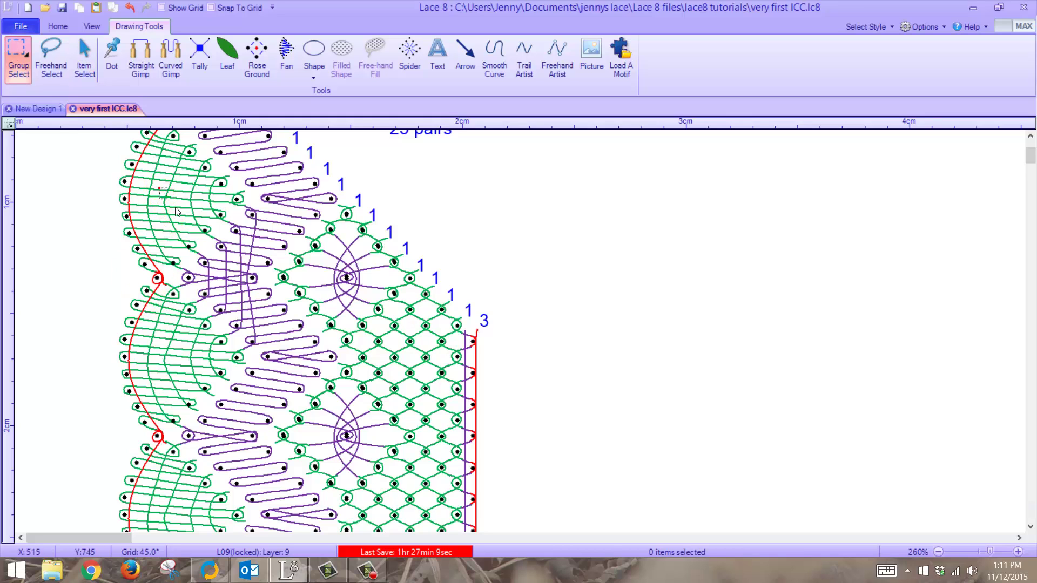
left_click_drag(178, 211, 273, 359)
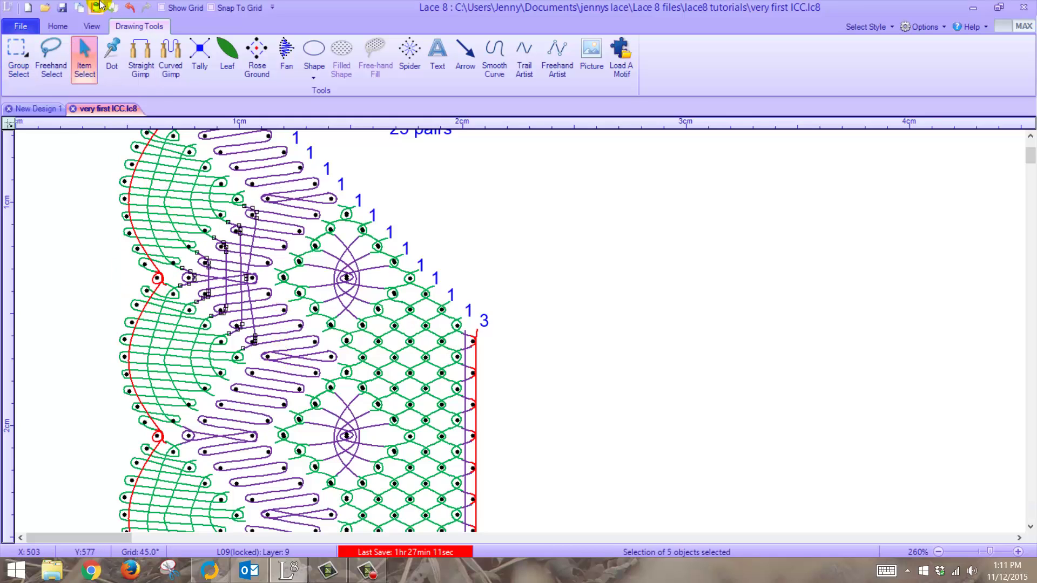
left_click(80, 9)
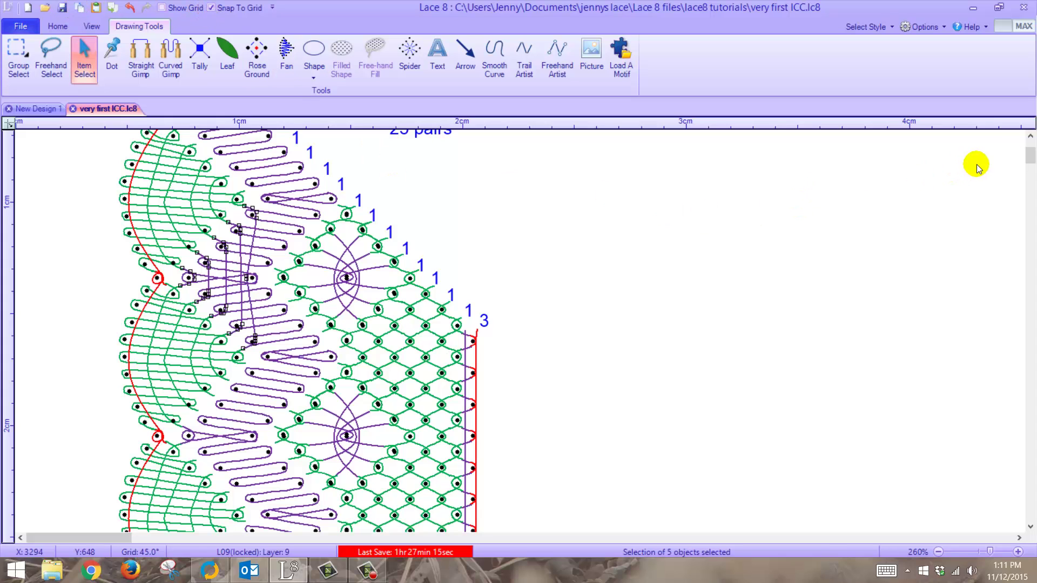
left_click_drag(1030, 160, 1029, 164)
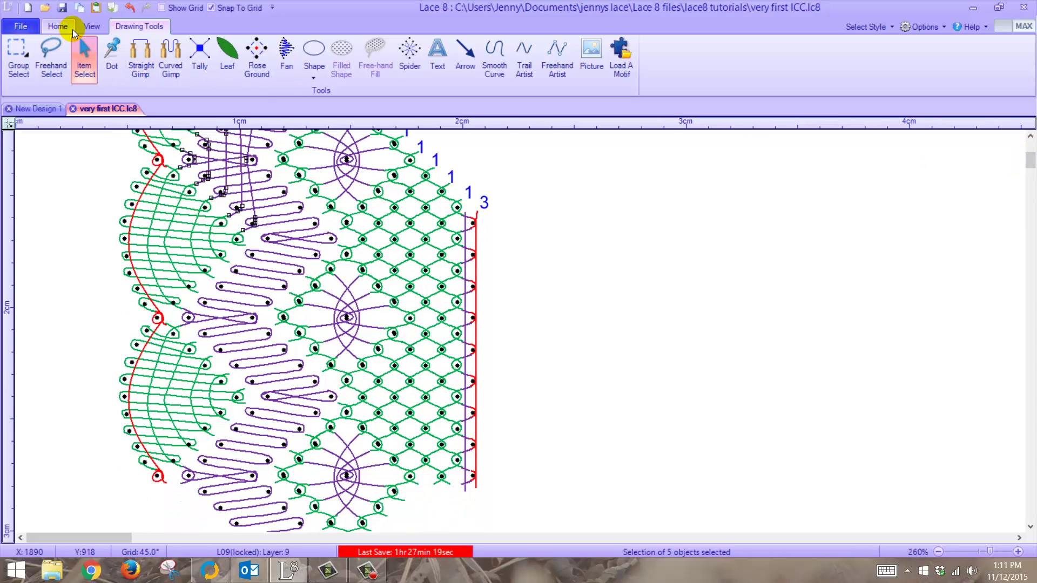
left_click(96, 8)
left_click(189, 243)
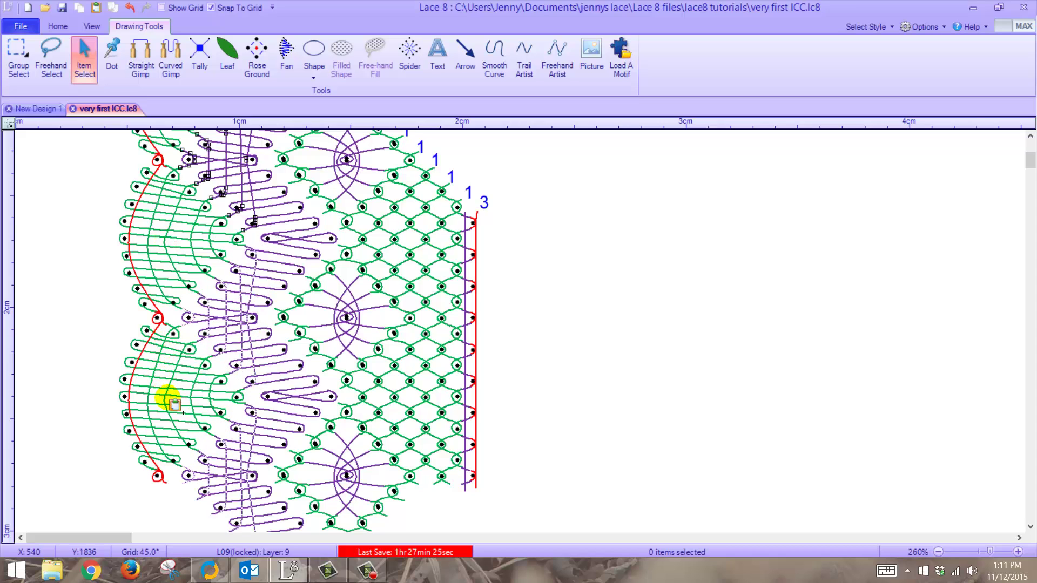
left_click(168, 398)
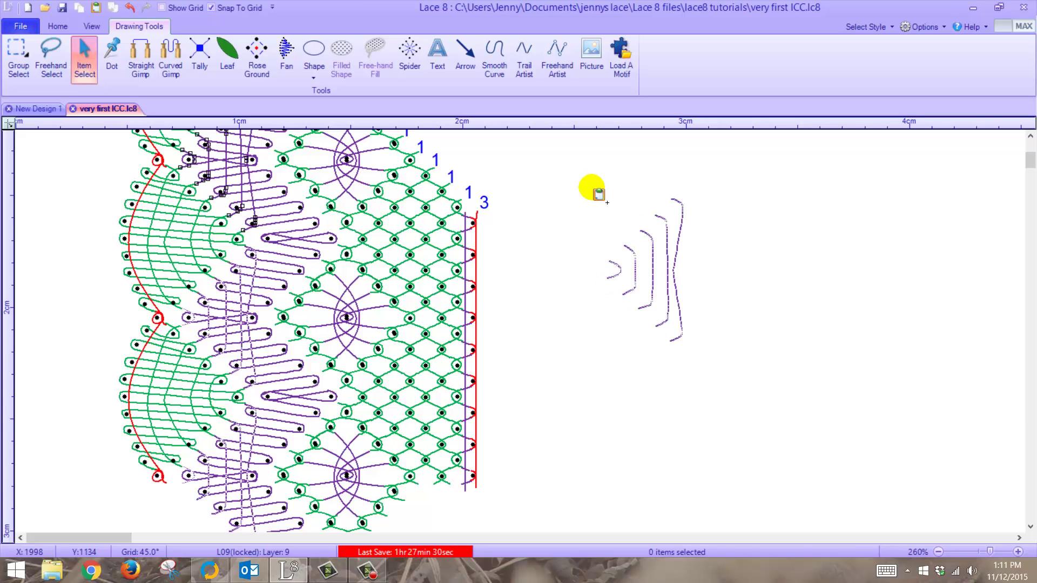
left_click(592, 187)
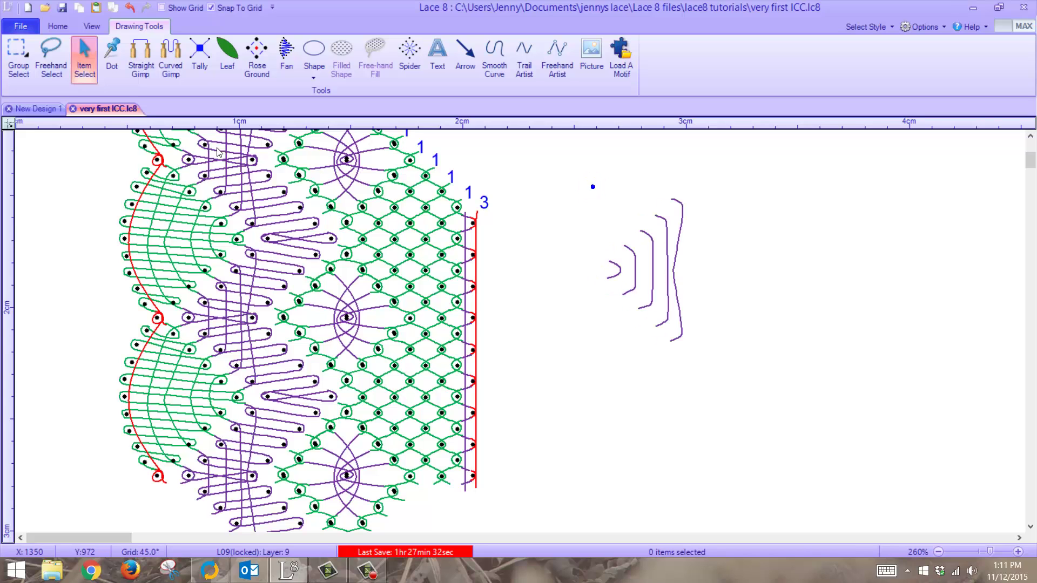
- Flip the five copied curves horizontally with Transform > Flip, then copy the flipped set
left_click(47, 63)
left_click(18, 54)
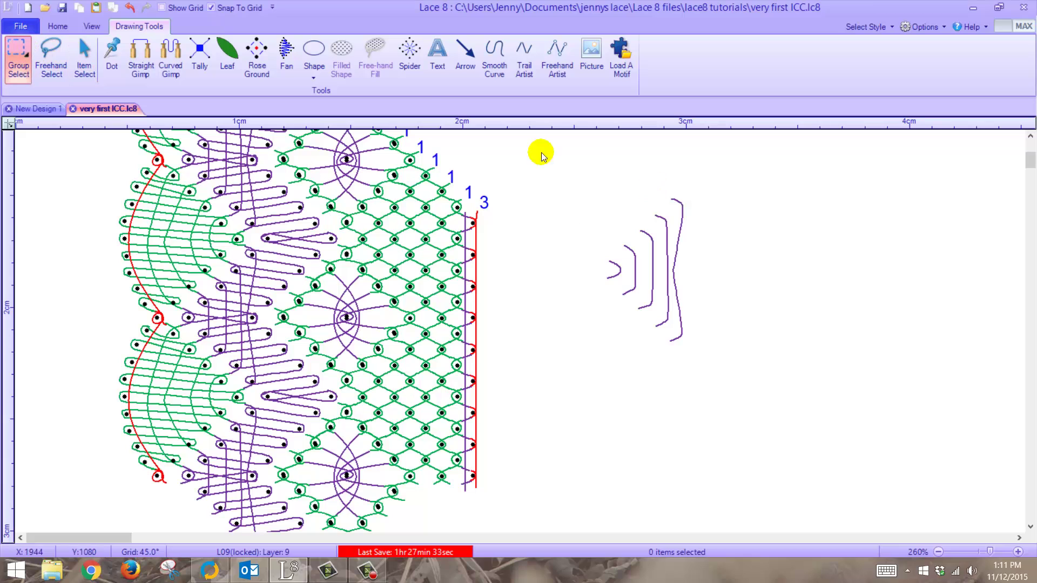
left_click_drag(564, 175, 756, 398)
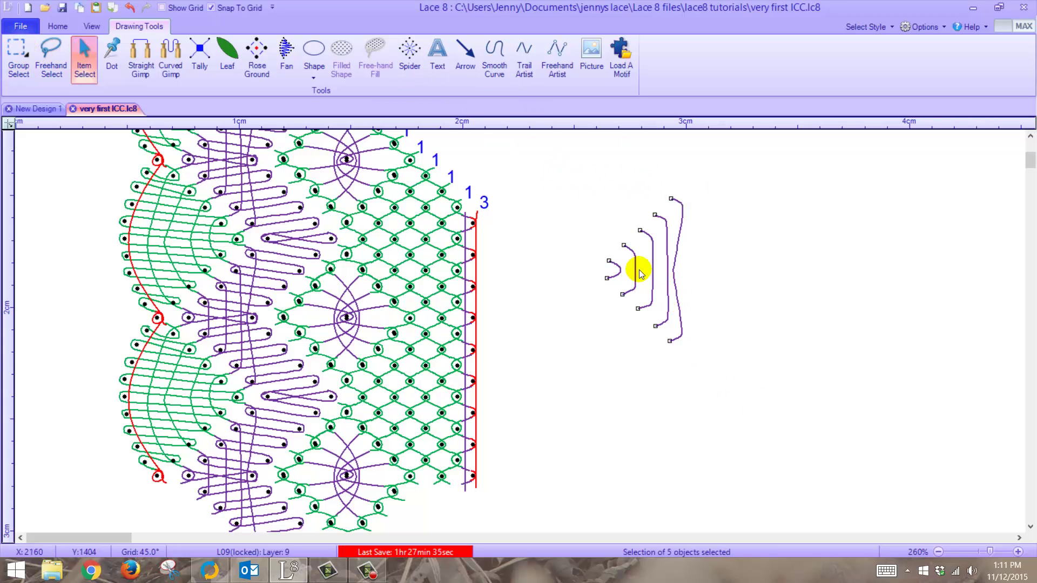
right_click(609, 264)
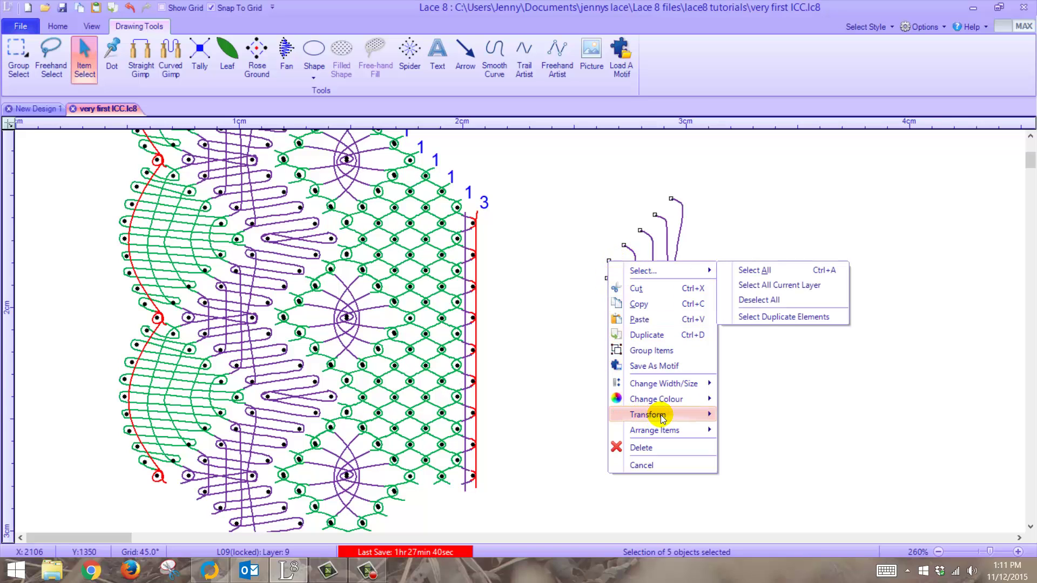
mouse_move(664, 416)
left_click(761, 412)
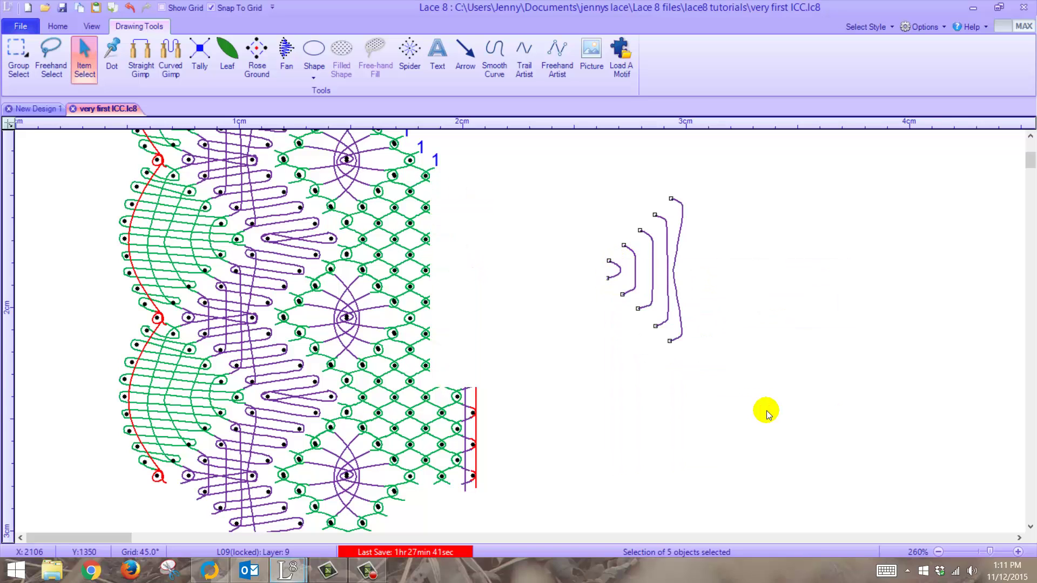
left_click(520, 233)
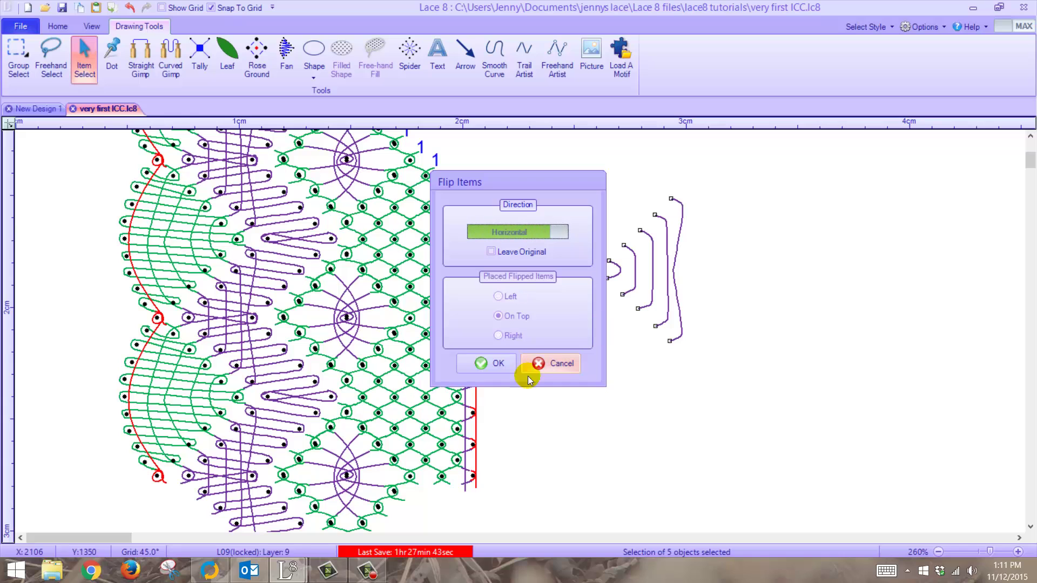
left_click(481, 363)
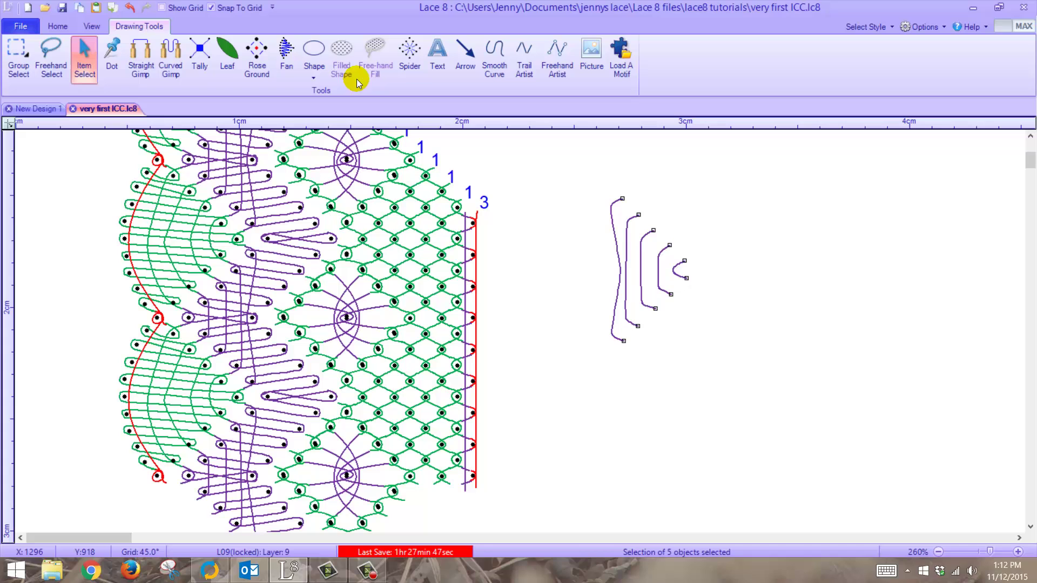
left_click(79, 8)
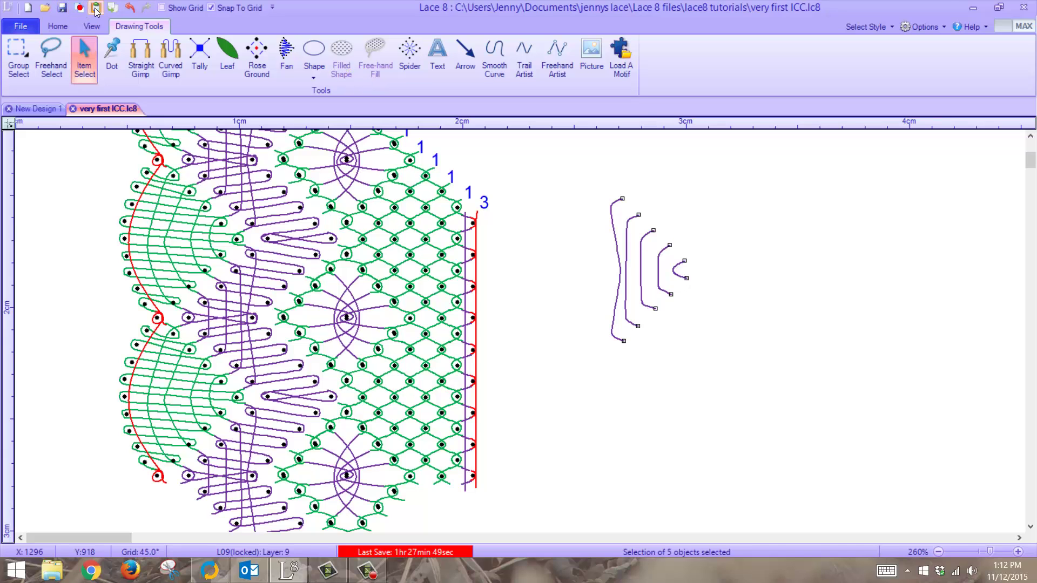
- Paste the flipped curves into the passive section of the diagram
left_click(96, 8)
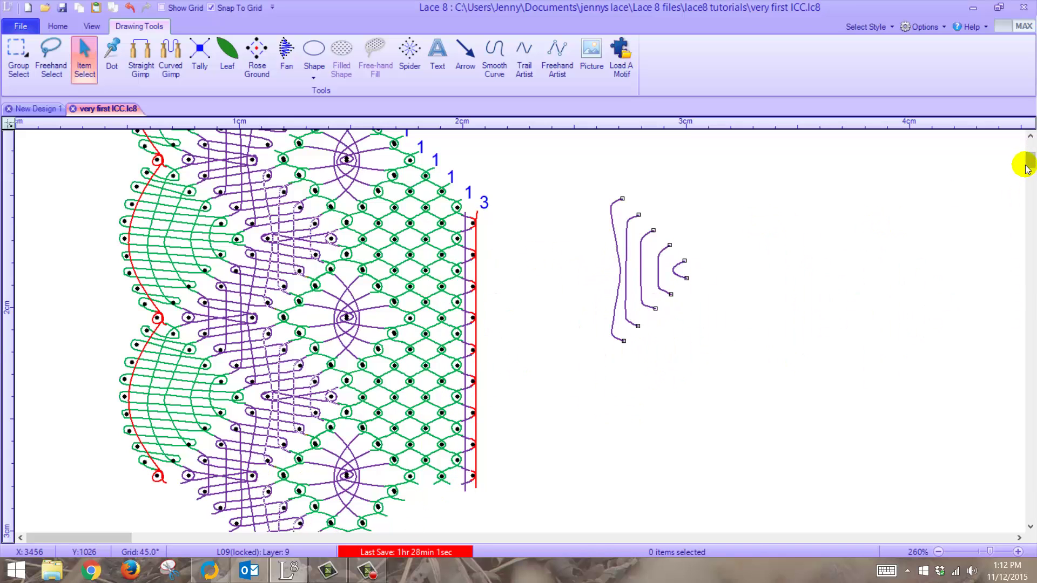
left_click_drag(1030, 162, 1032, 153)
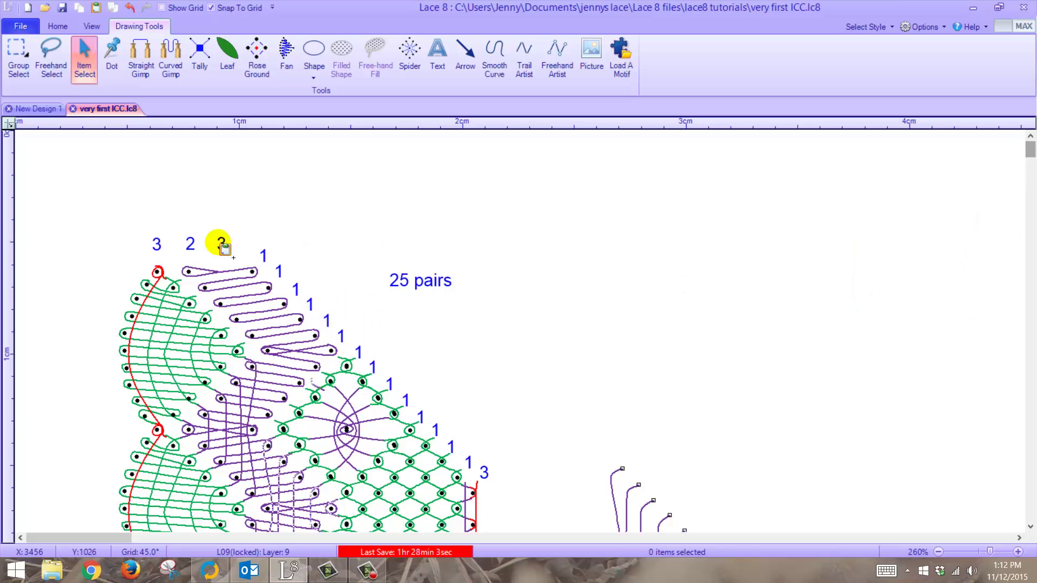
left_click(254, 272)
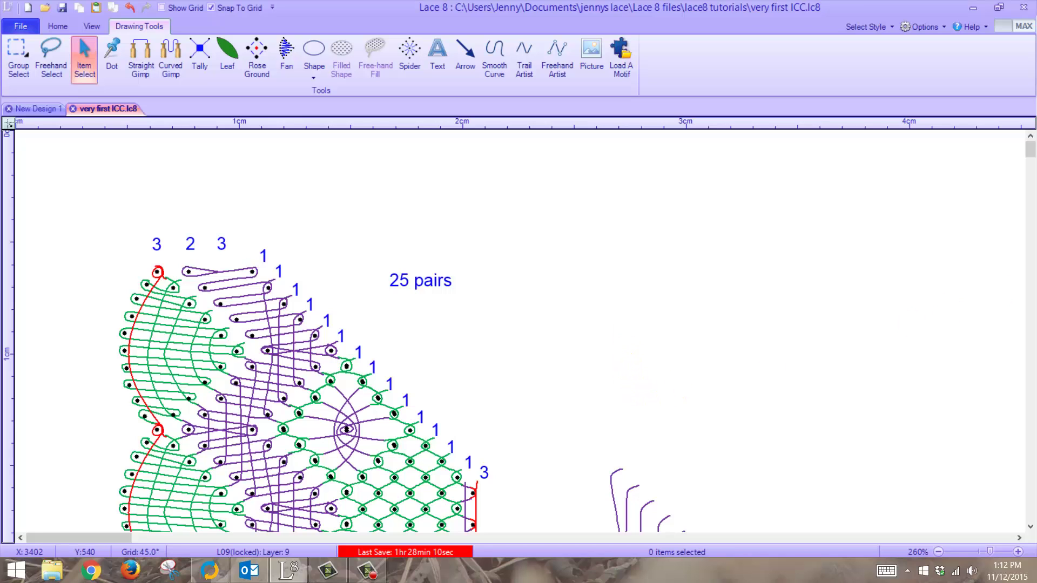
- Delete the spare flipped copy sitting beside the lace
scroll(509, 452, "down", 5)
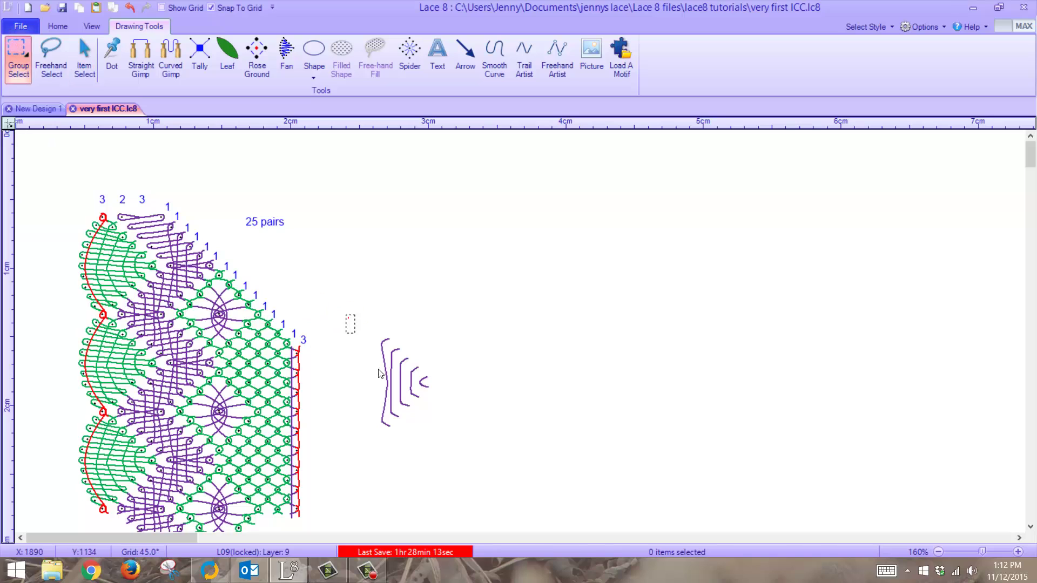
left_click_drag(346, 315, 543, 514)
key("Delete")
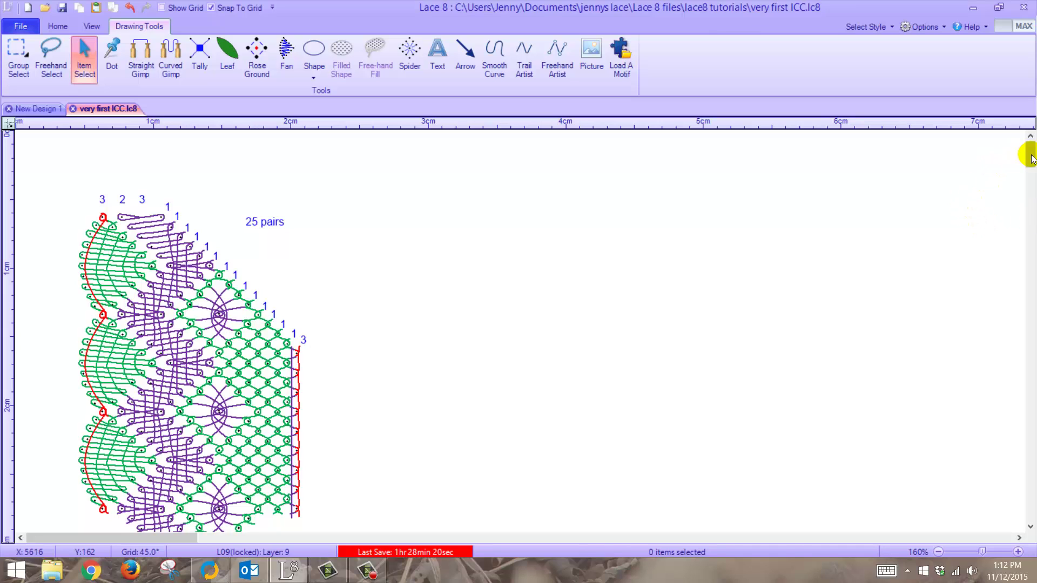
- Delete the five trailing purple curves below the lace, including the hook-shaped one
left_click_drag(1029, 156, 1032, 173)
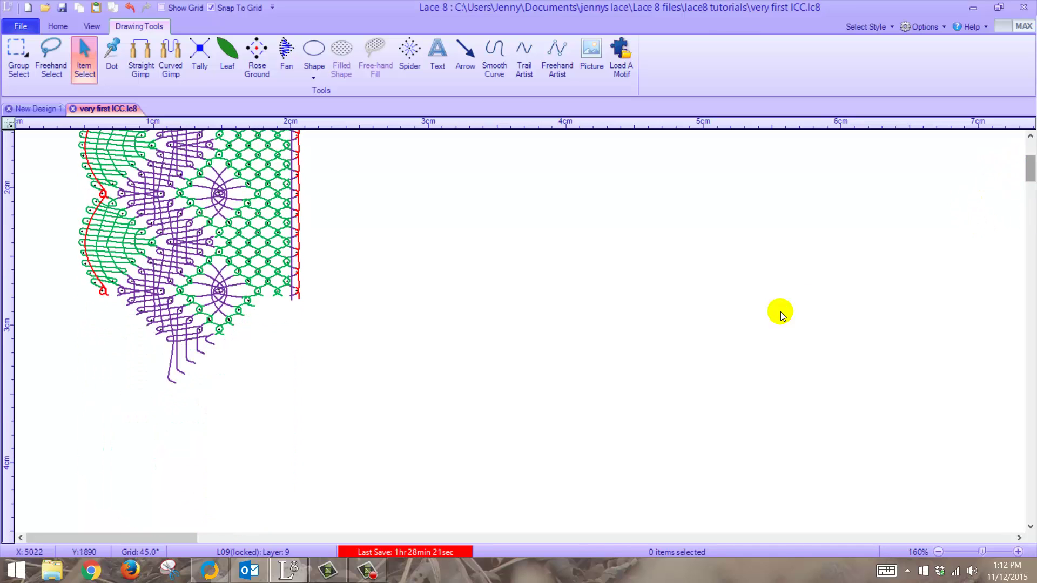
scroll(175, 391, "up", 1)
scroll(175, 391, "up", 3)
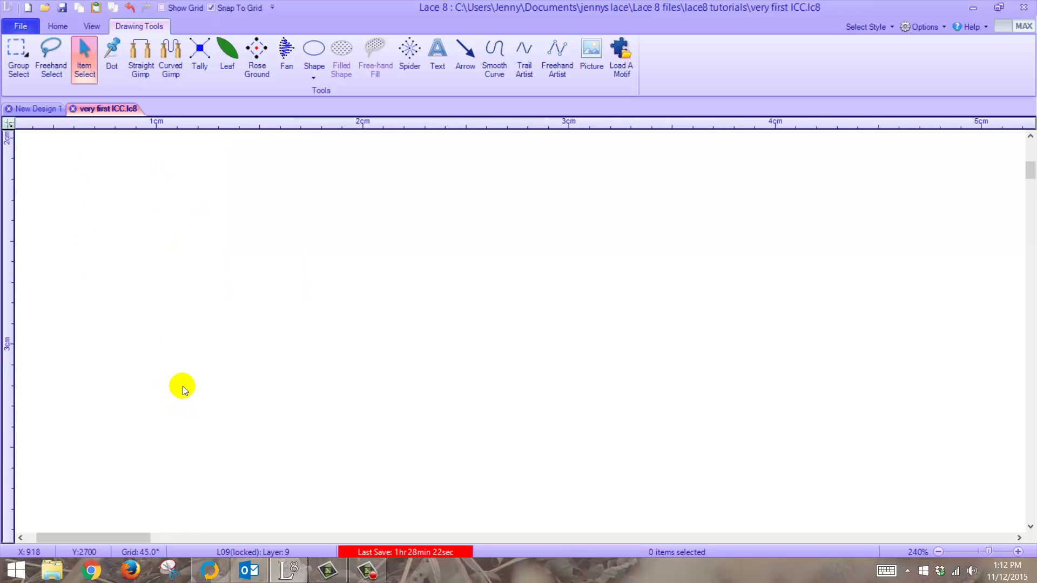
scroll(182, 319, "up", 1)
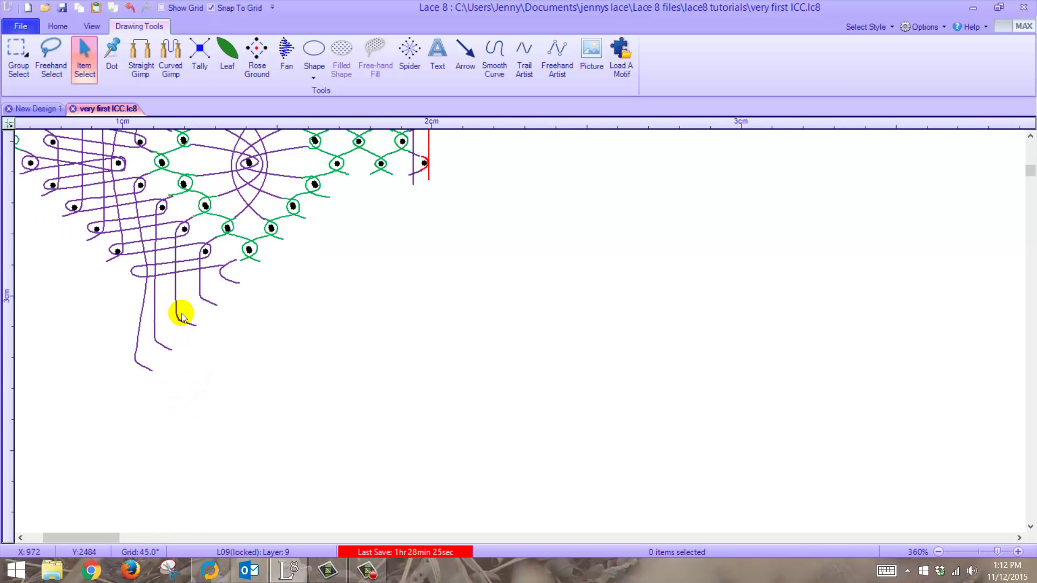
left_click(150, 369)
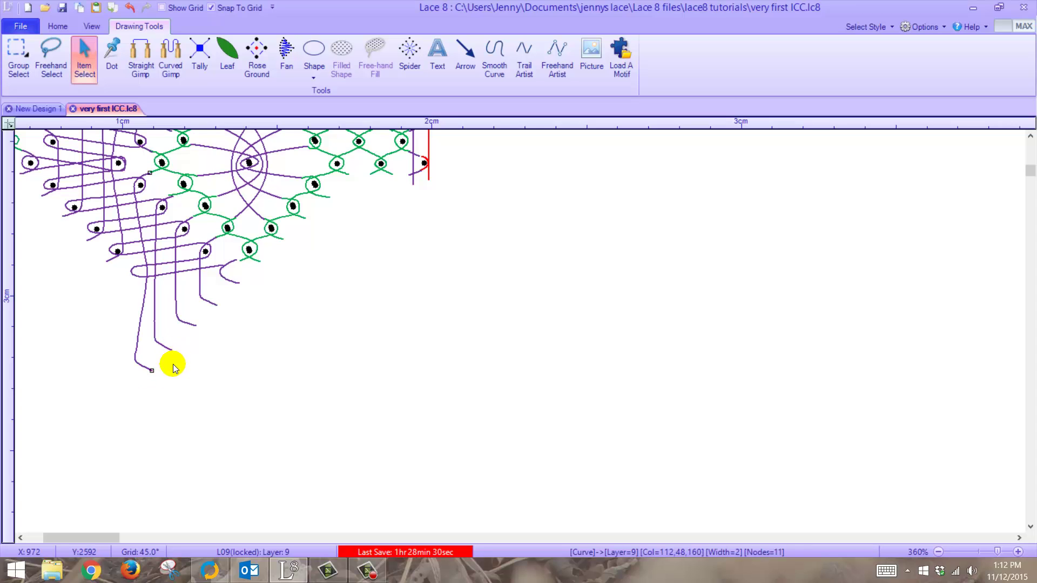
key("Delete")
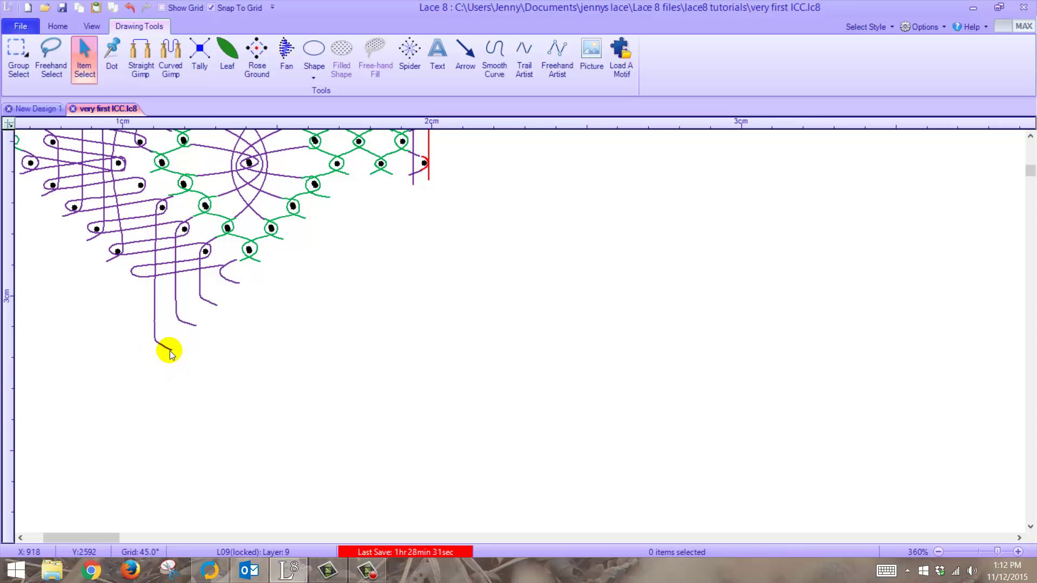
left_click(169, 350)
key("Delete")
left_click(196, 325)
key("Delete")
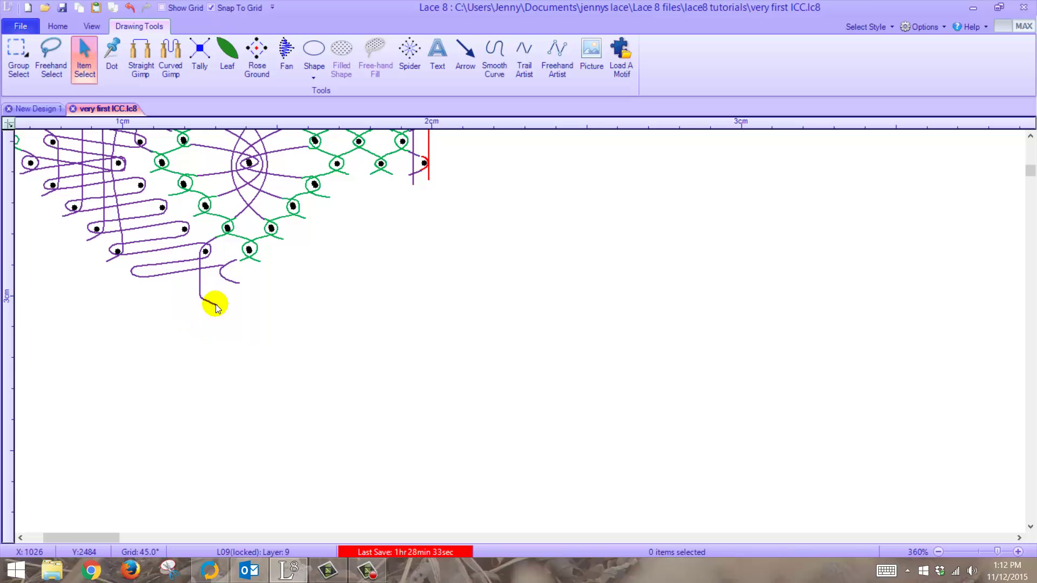
left_click(217, 304)
key("Delete")
left_click(240, 284)
key("Delete")
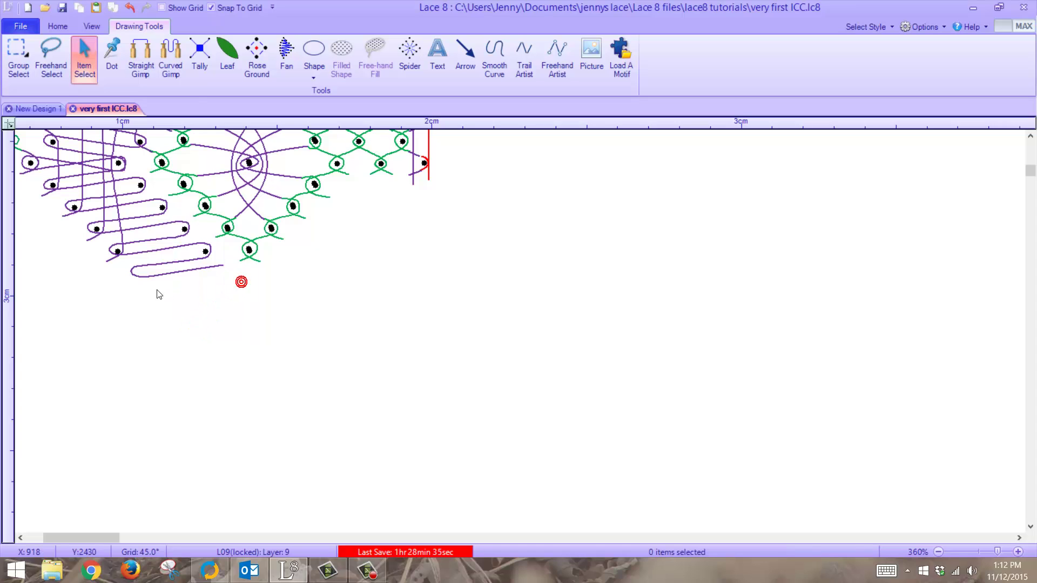
- Draw smooth-curve passive lines from the loops down to the bottom loop
left_click(502, 54)
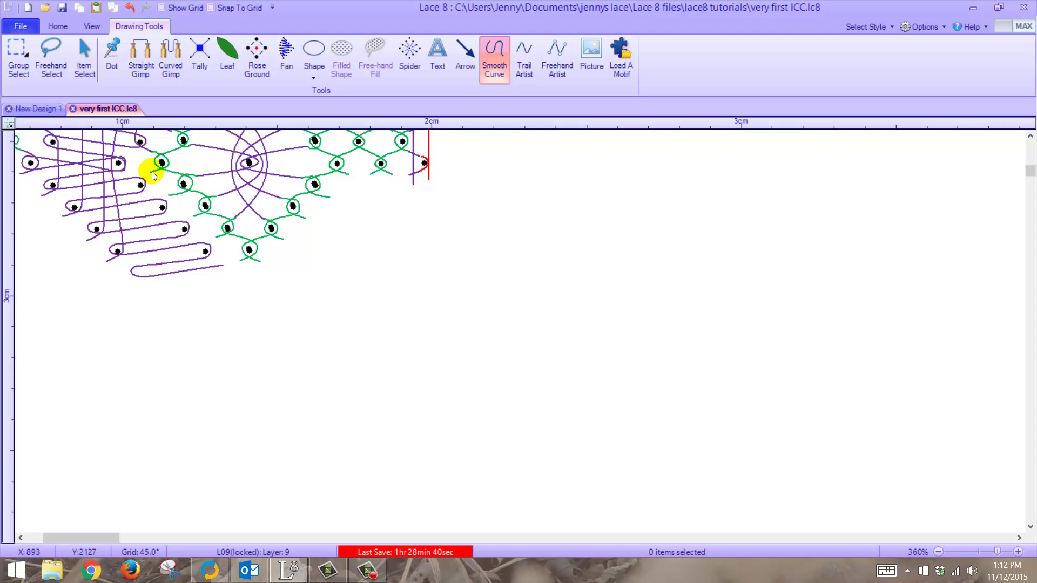
left_click(138, 181)
left_click(139, 273)
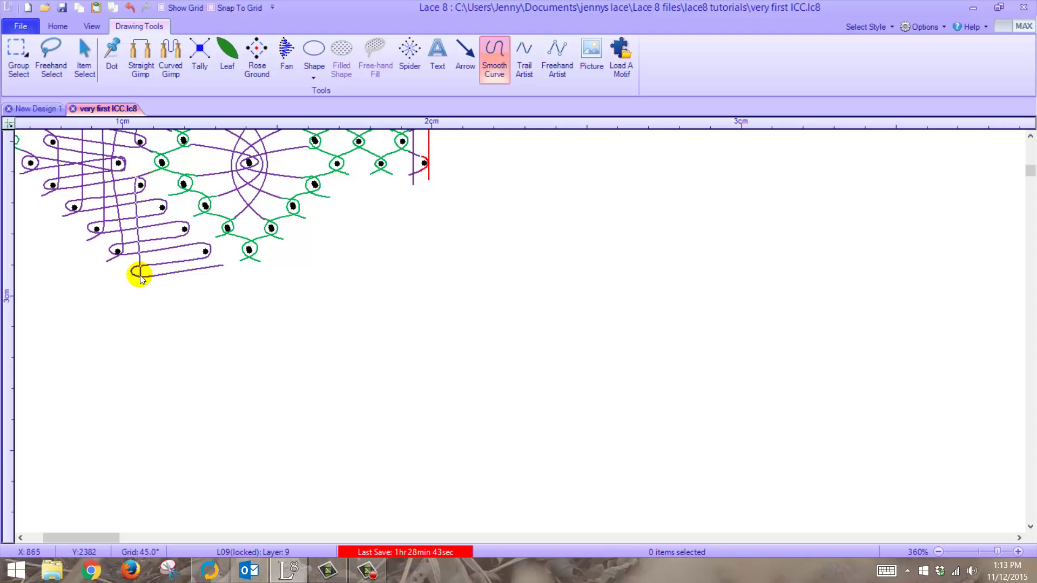
left_click(189, 186)
left_click(156, 204)
left_click(158, 272)
left_click(193, 215)
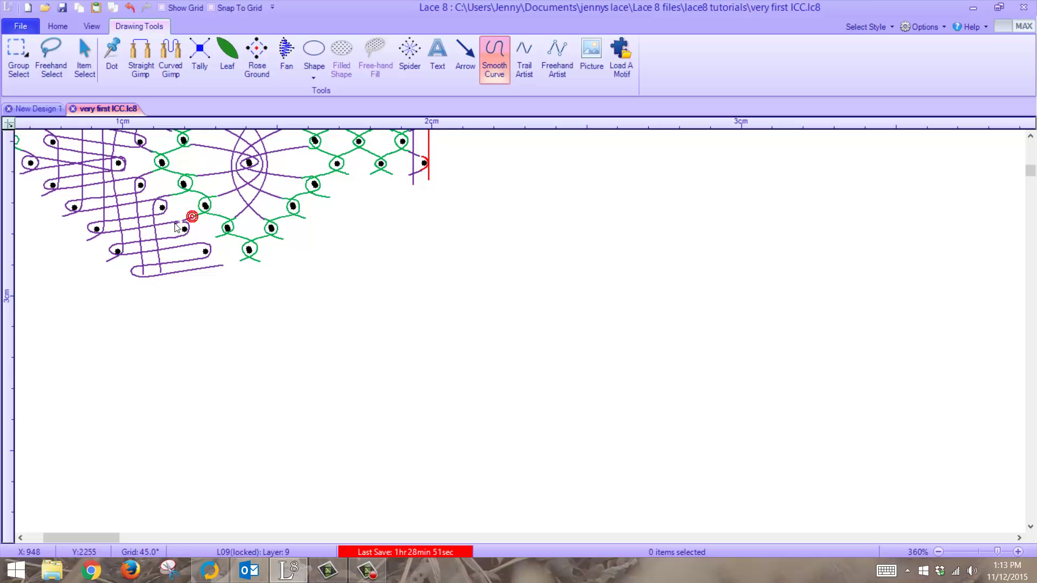
left_click(180, 268)
left_click(216, 237)
left_click(200, 267)
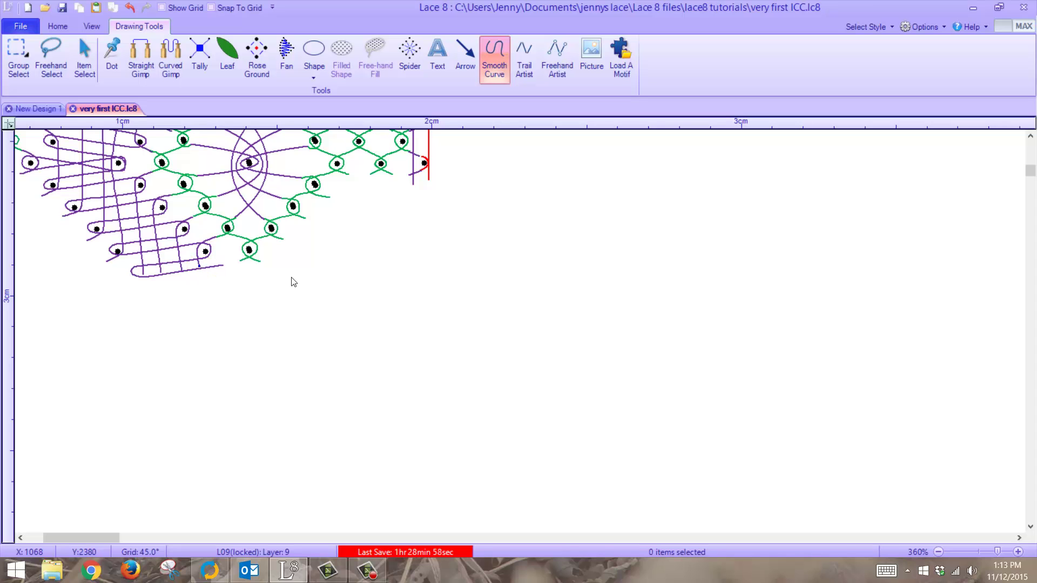
- Draw smooth curves carrying each purple passive strand up to the top row
left_click_drag(1029, 171, 1029, 149)
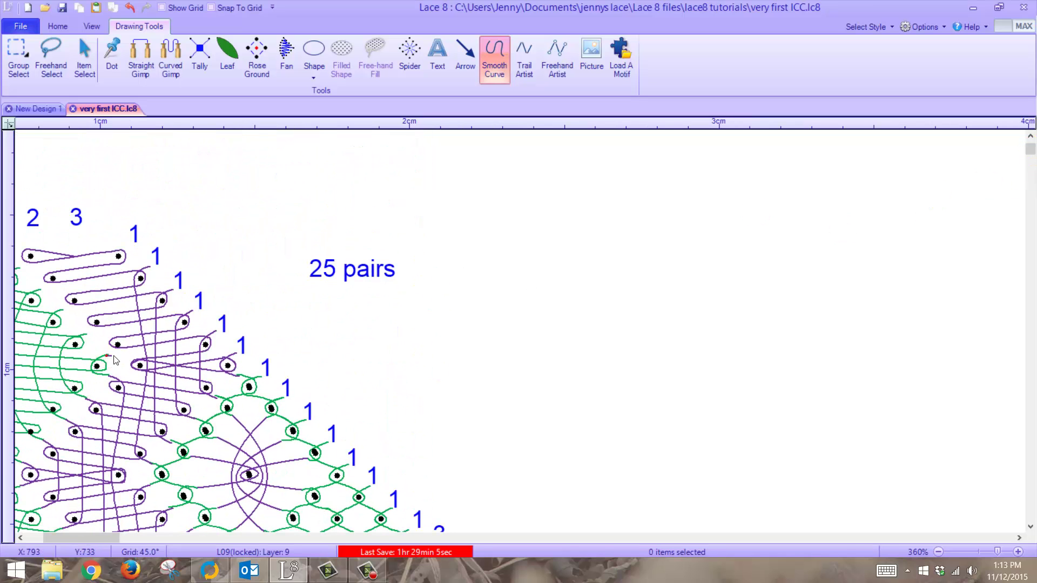
left_click(113, 249)
left_click(100, 320)
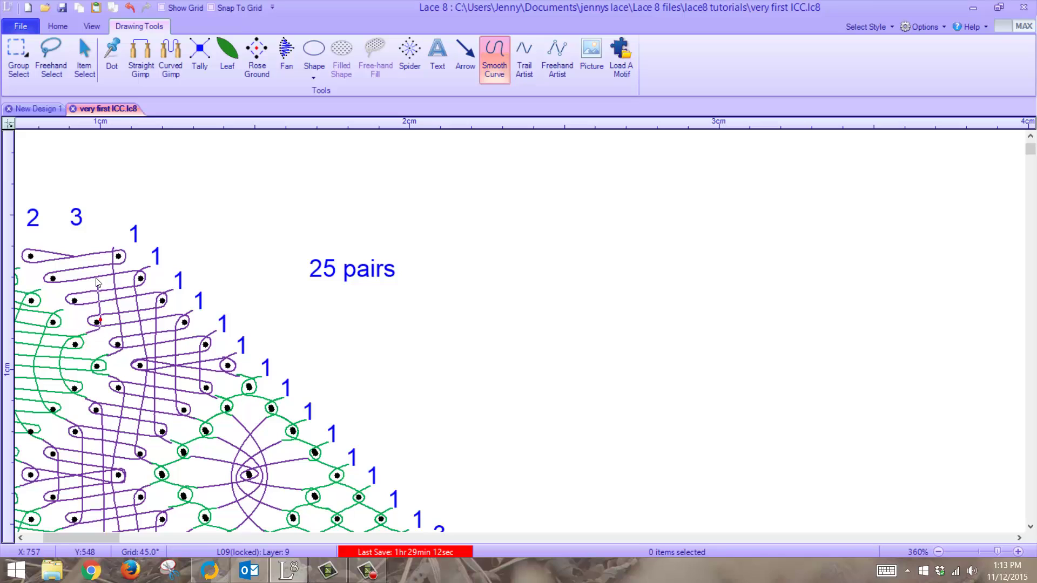
left_click(81, 247)
left_click(65, 248)
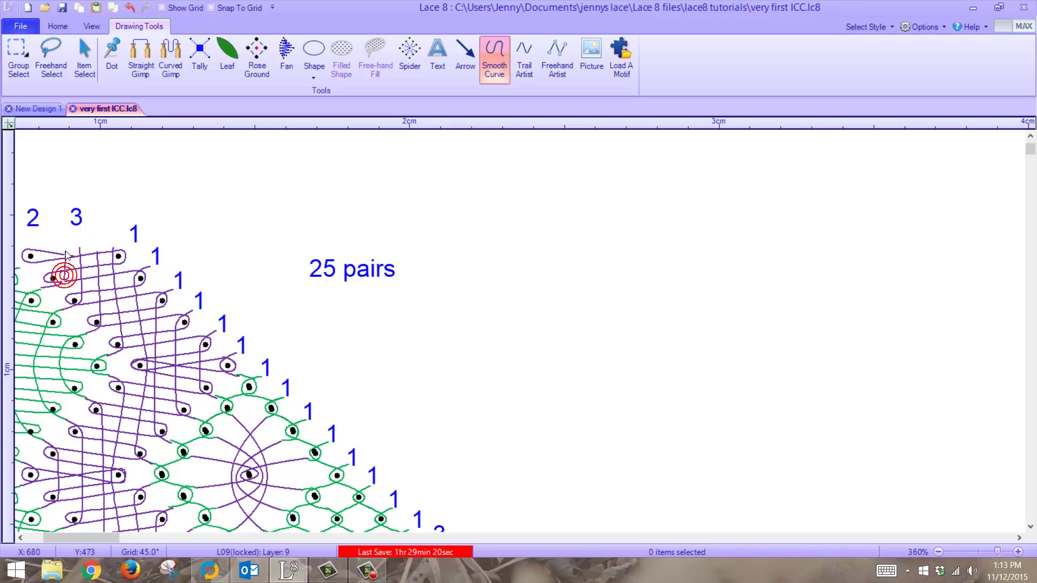
left_click(18, 266)
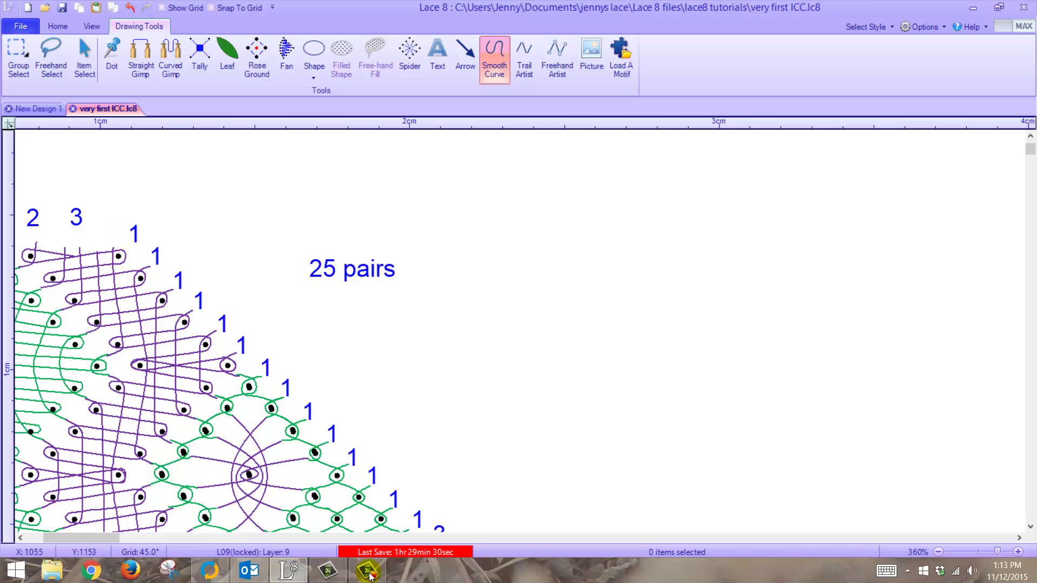
left_click_drag(67, 540, 51, 540)
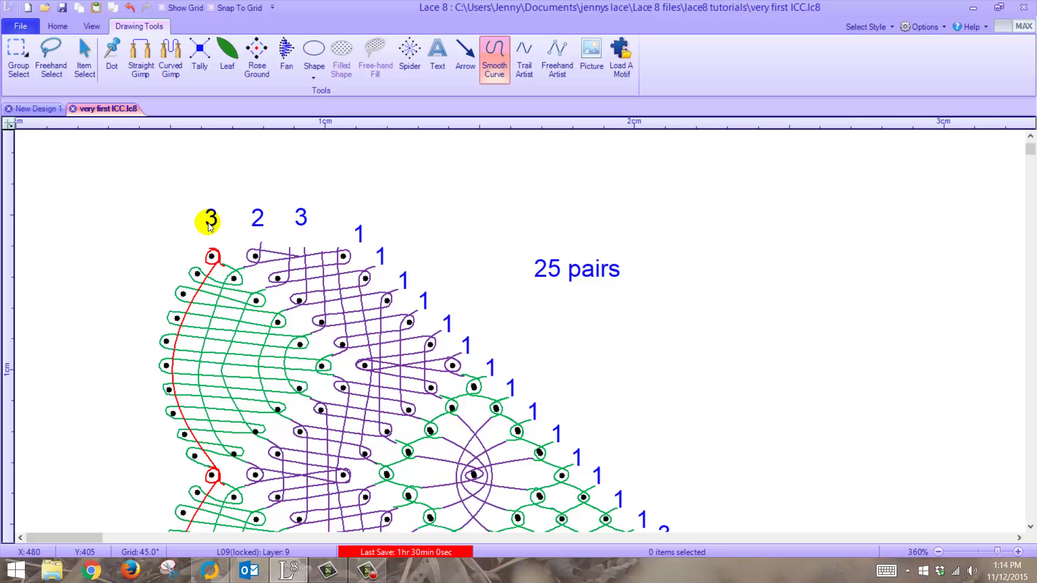
- Make the pair numbers layer L03 current and unlocked
scroll(189, 339, "down", 1)
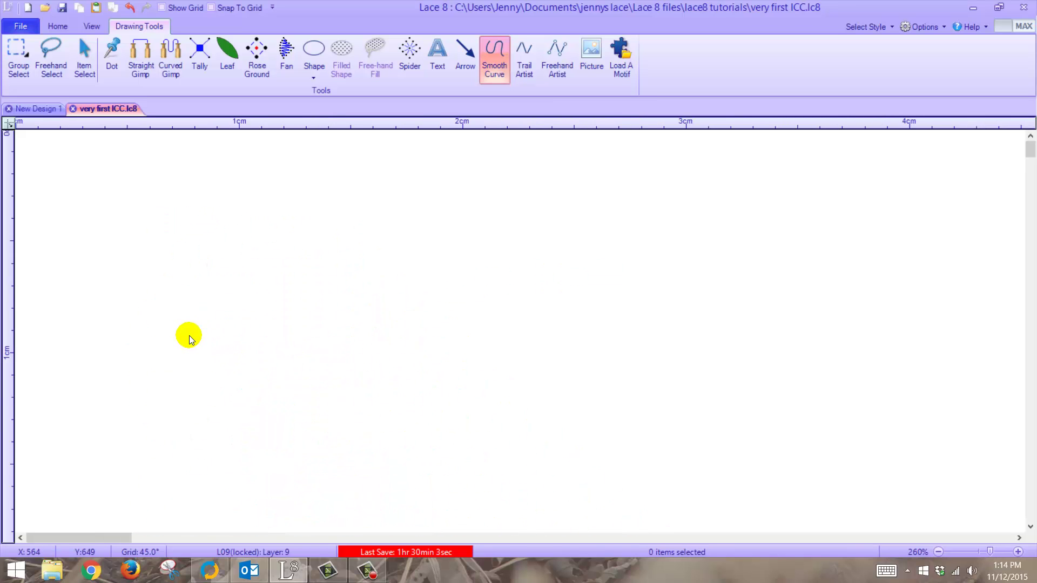
scroll(190, 326, "down", 3)
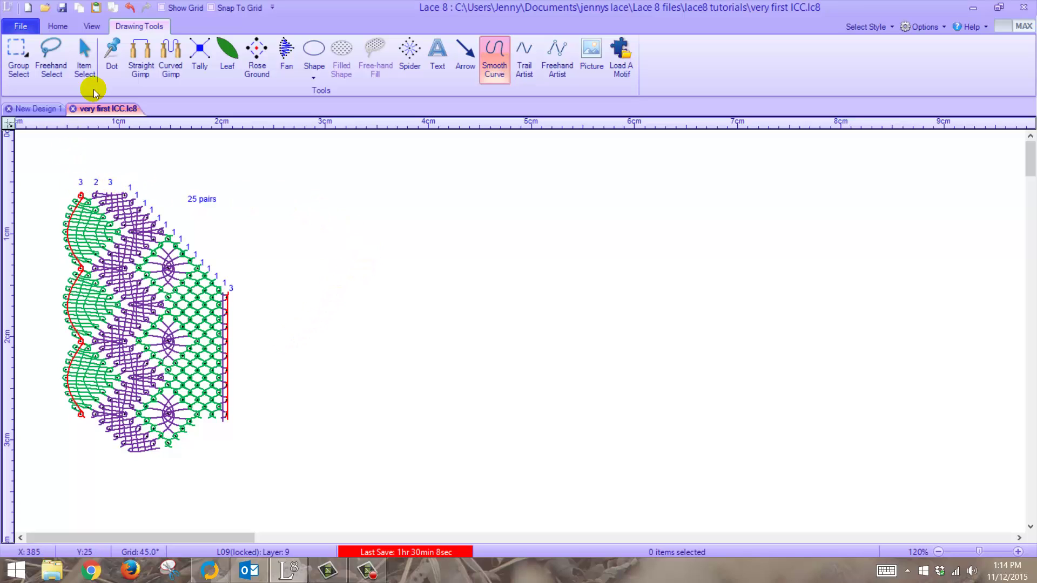
left_click(58, 27)
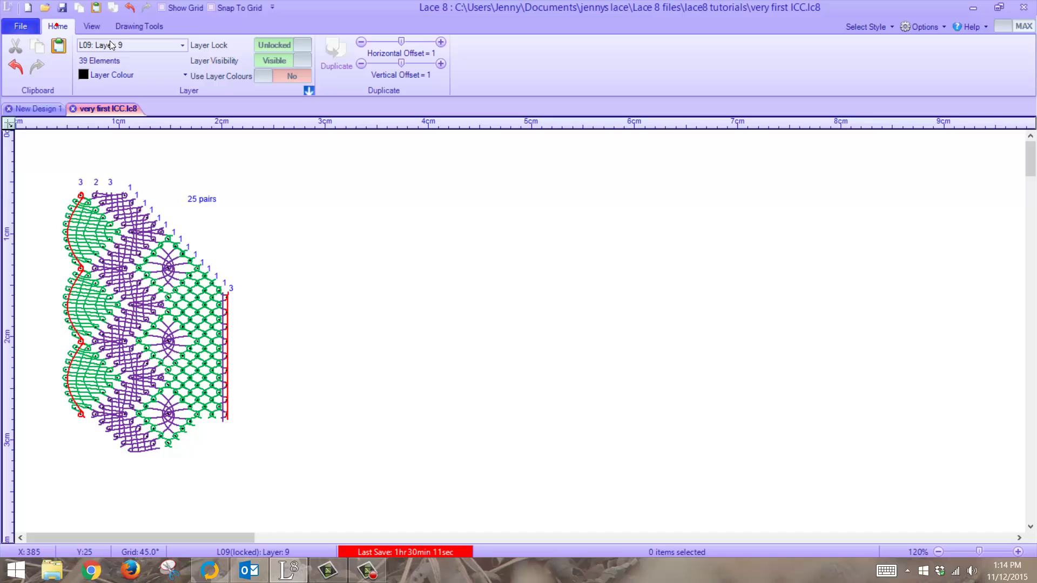
left_click(182, 45)
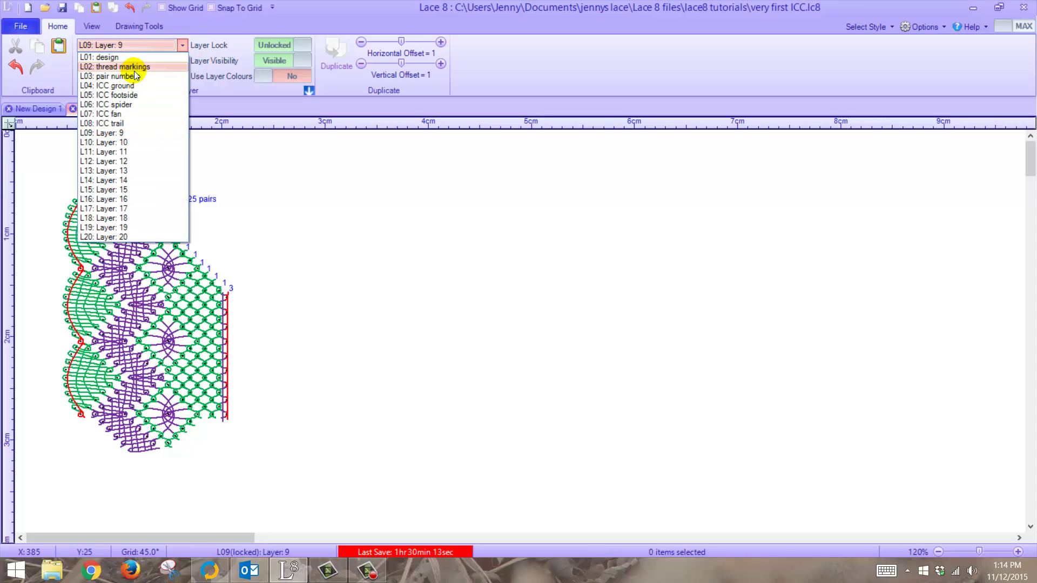
left_click(135, 76)
left_click(309, 45)
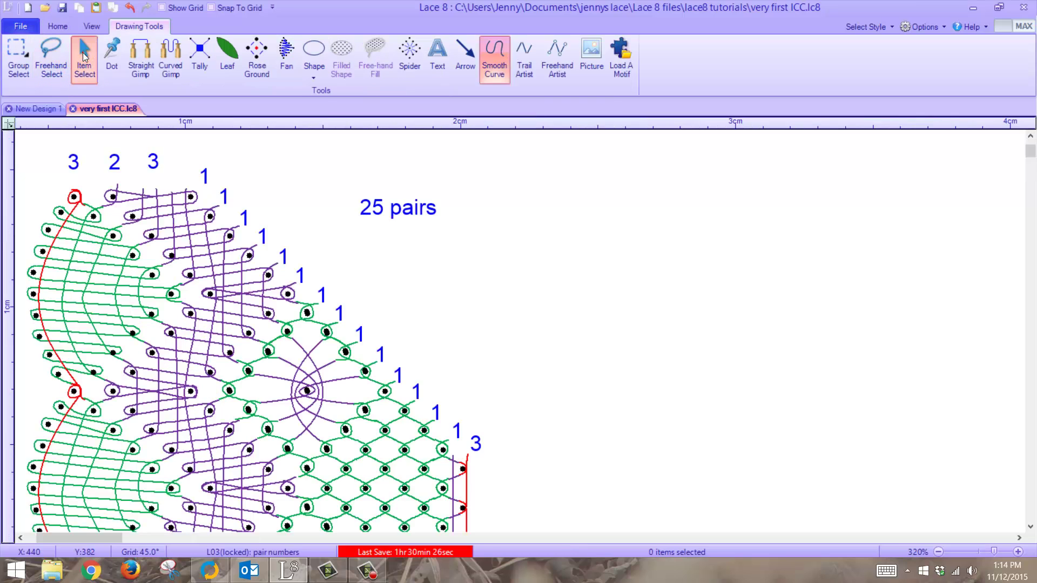
- Edit the top-left pair number label from 3 to 2 and save the design
left_click(83, 54)
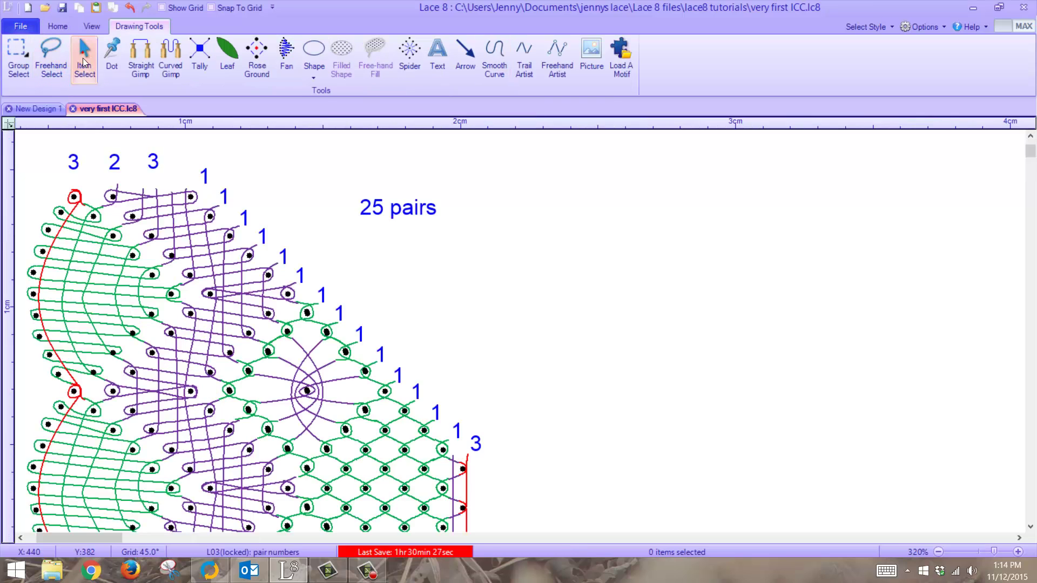
left_click(72, 161)
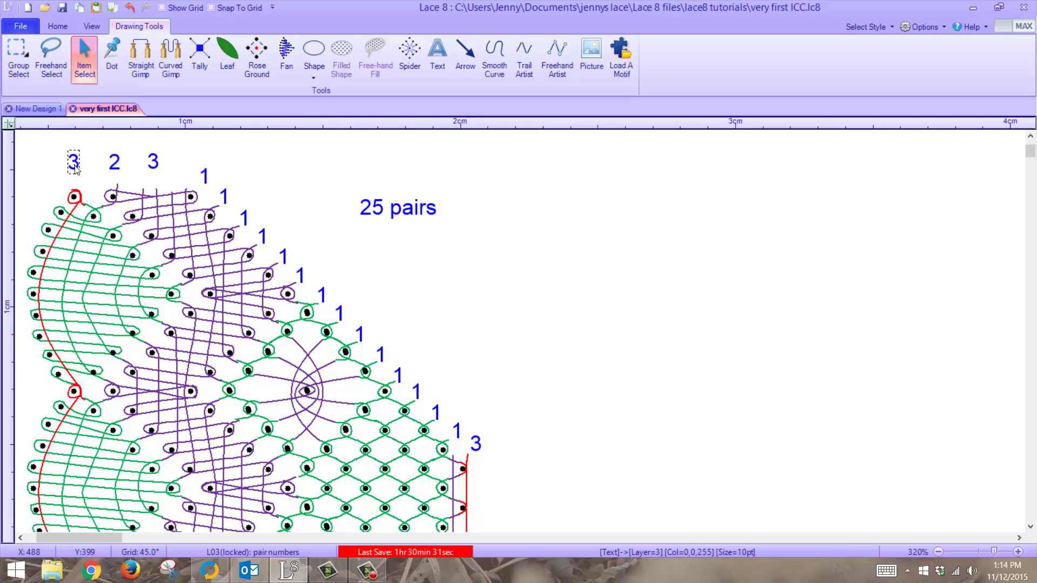
right_click(76, 167)
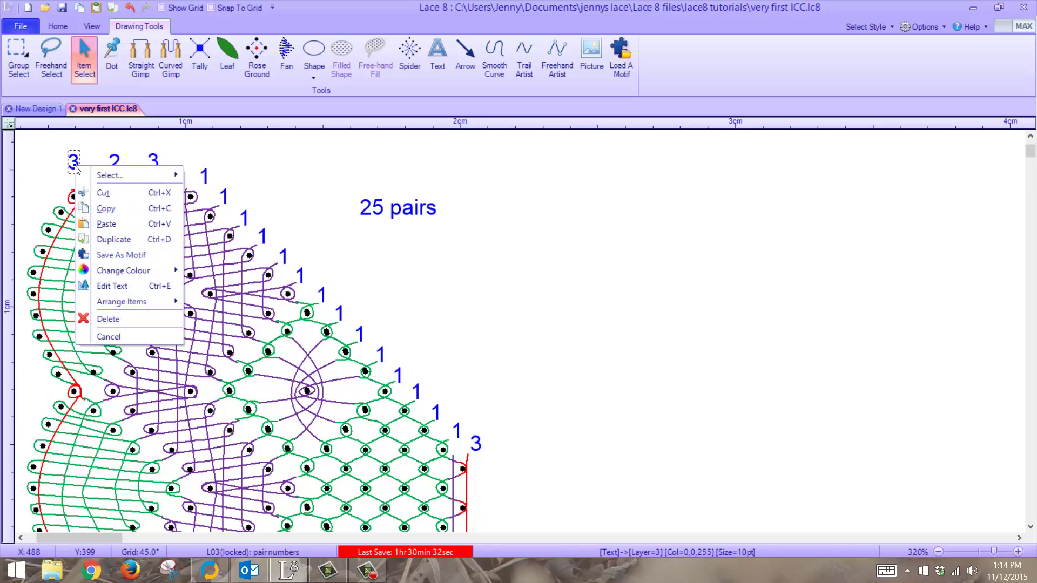
left_click(135, 293)
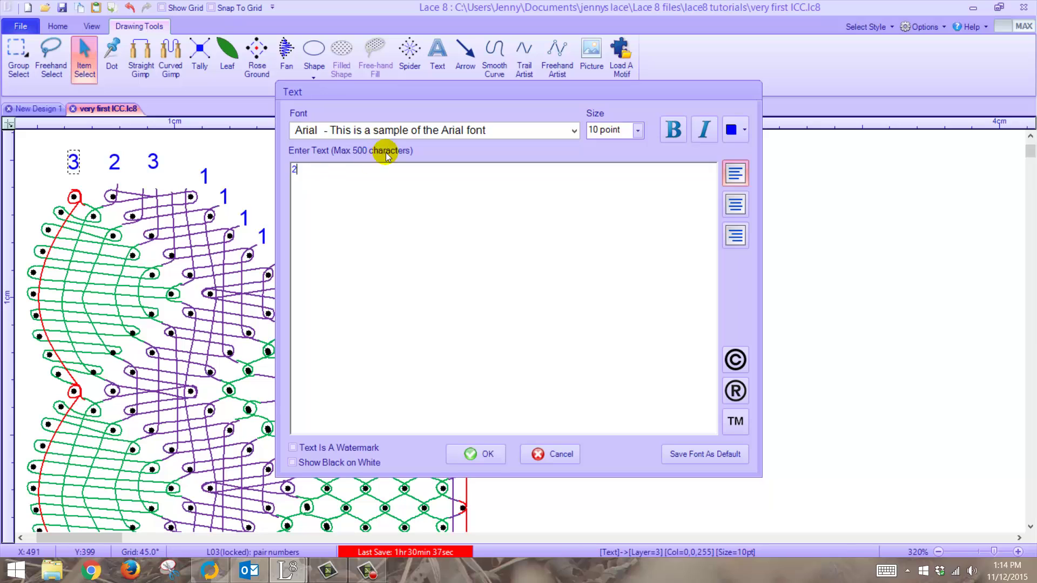
type("2")
left_click(486, 455)
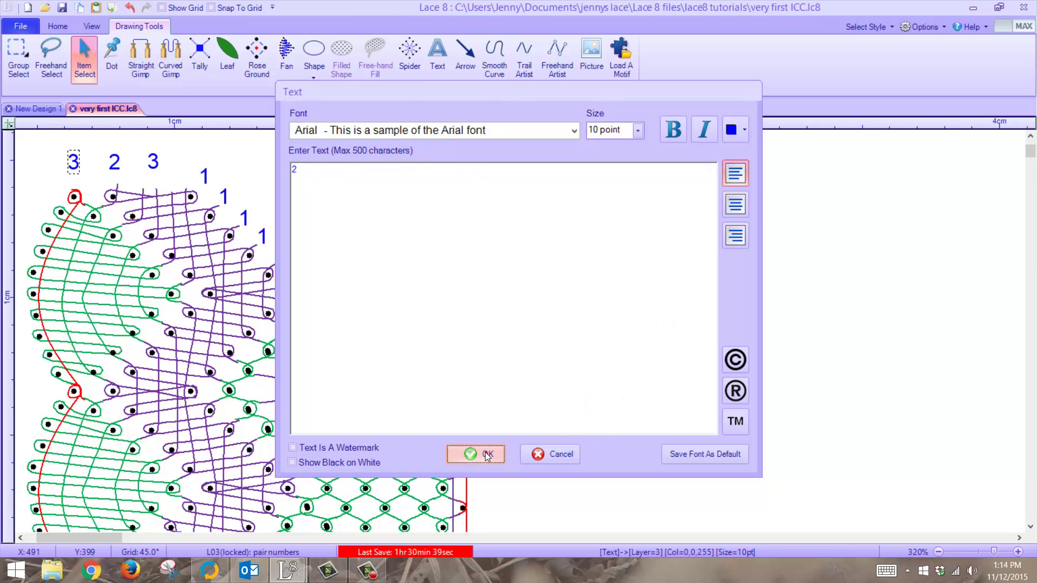
scroll(15, 180, "down", 4)
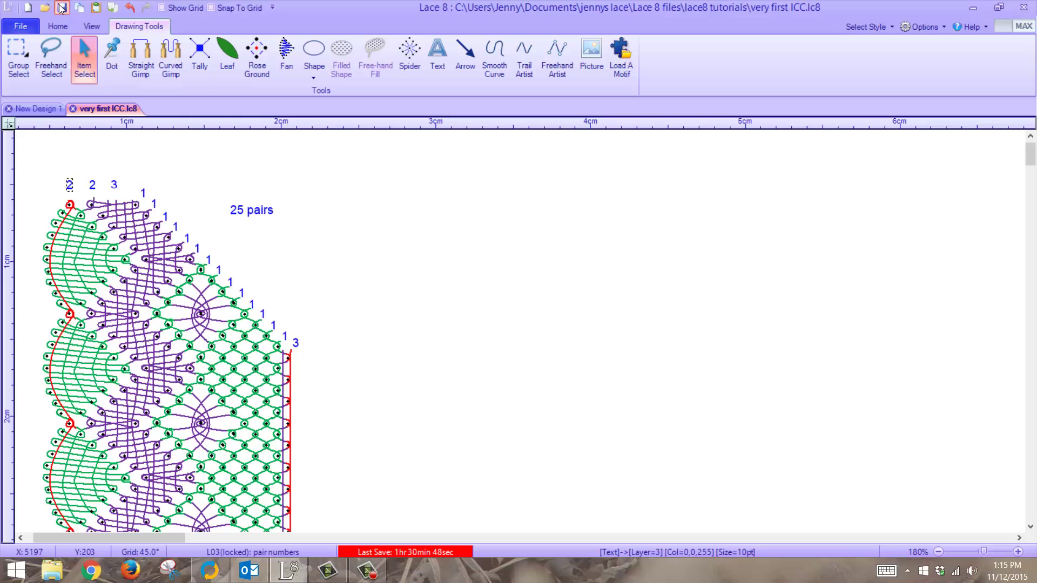
left_click(62, 8)
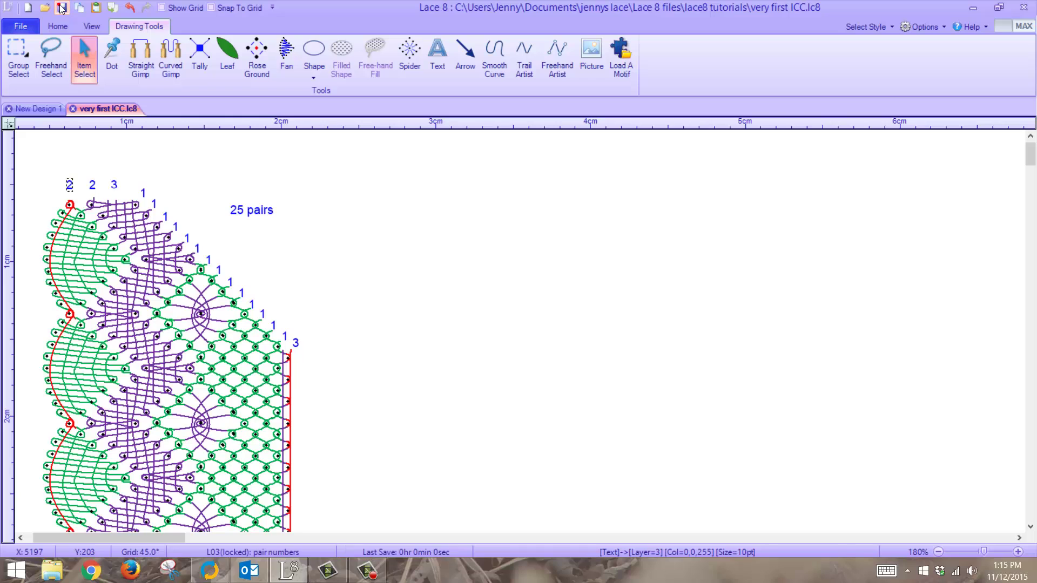
- Export the design as EPS 'very first ICC.eps', sized by the 5mm Diagonal grid, into lace8 tutorials
left_click(17, 27)
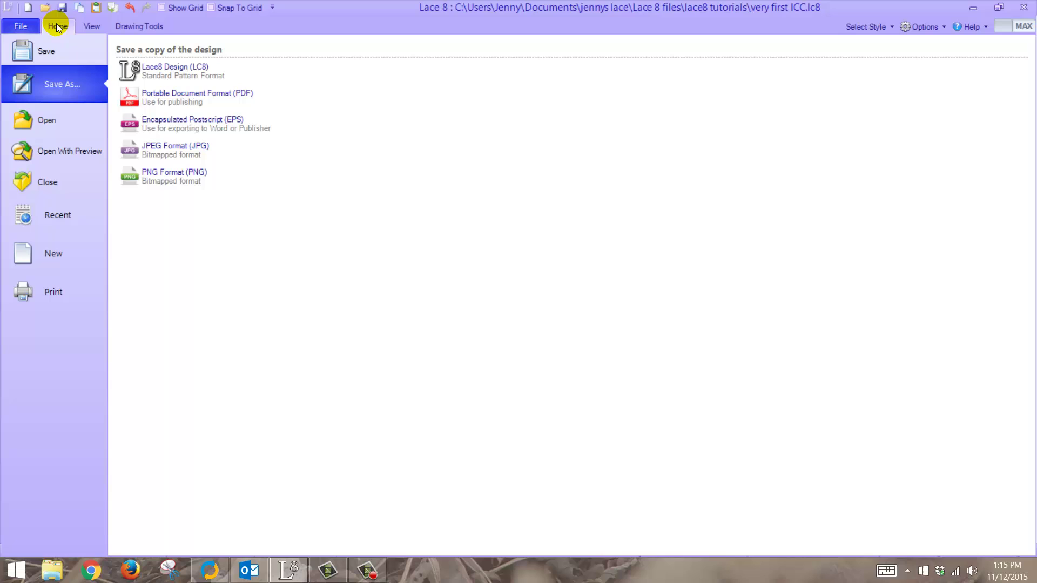
left_click(186, 124)
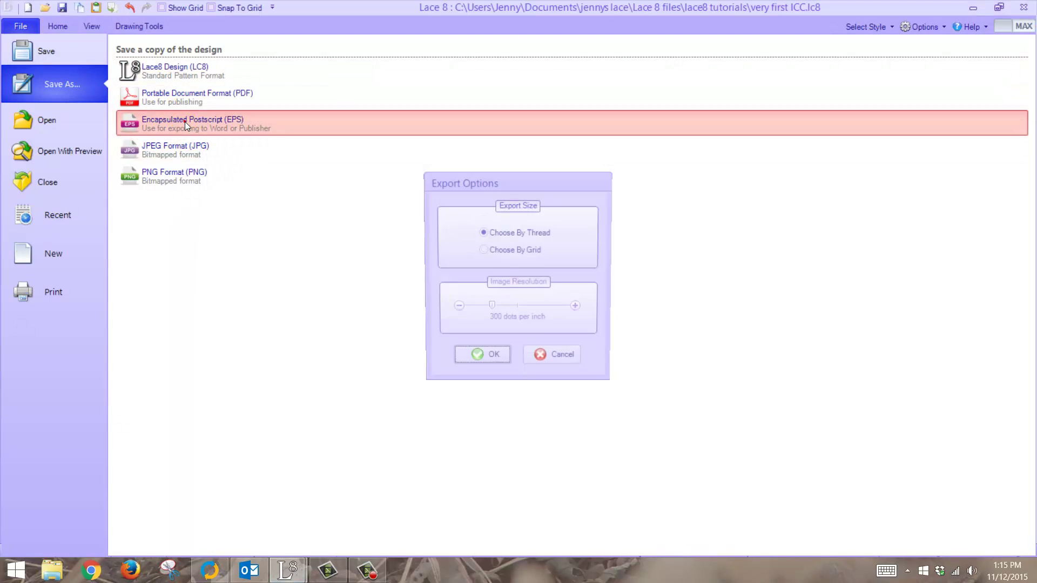
left_click(504, 252)
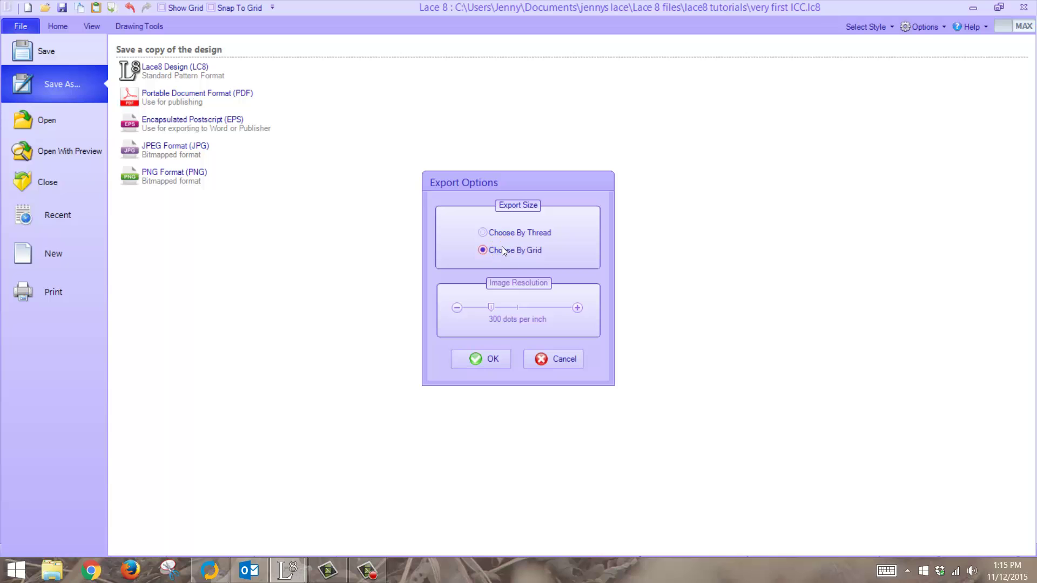
left_click(476, 358)
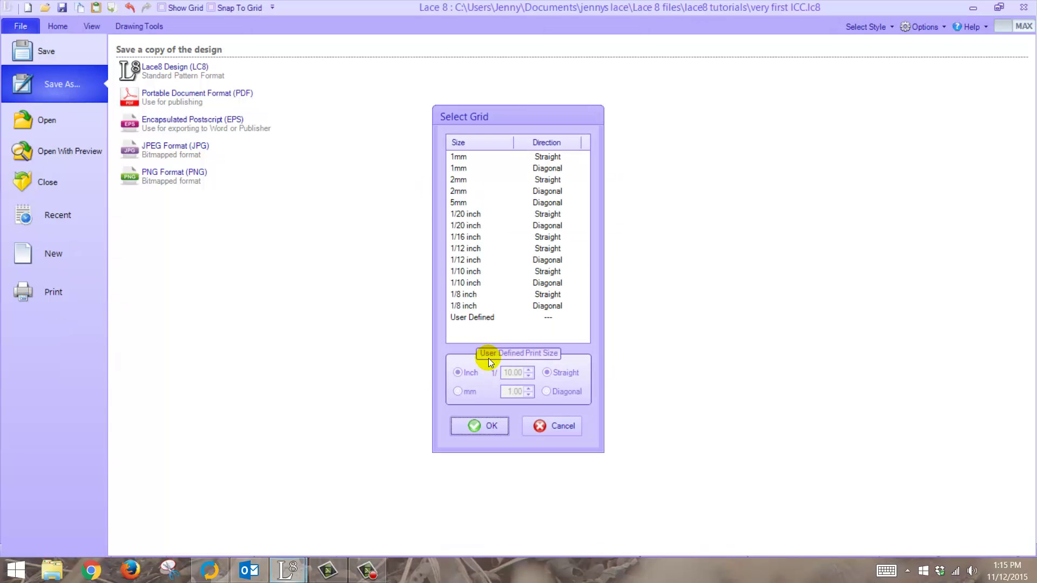
left_click(458, 204)
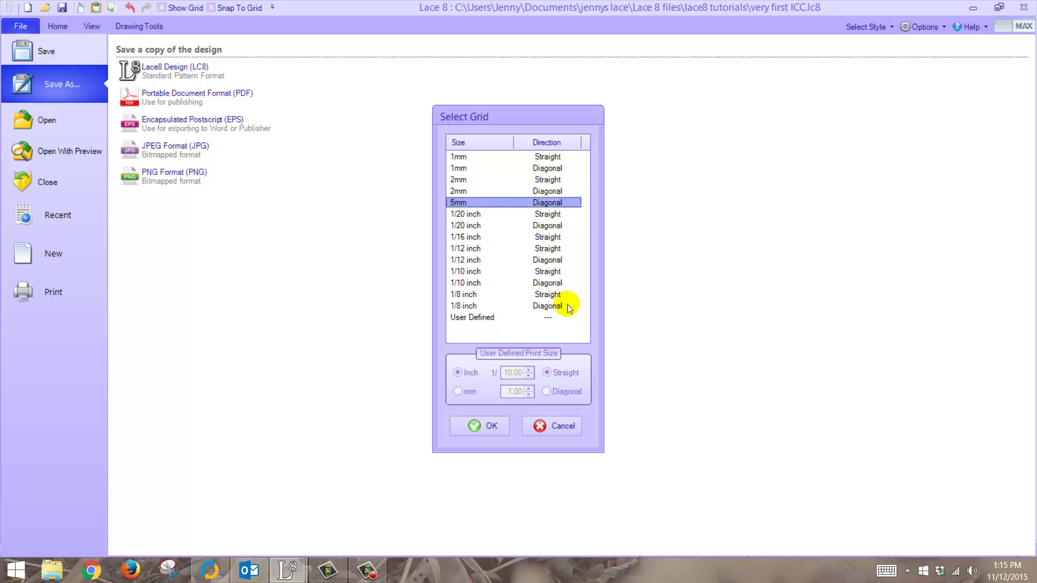
left_click(478, 424)
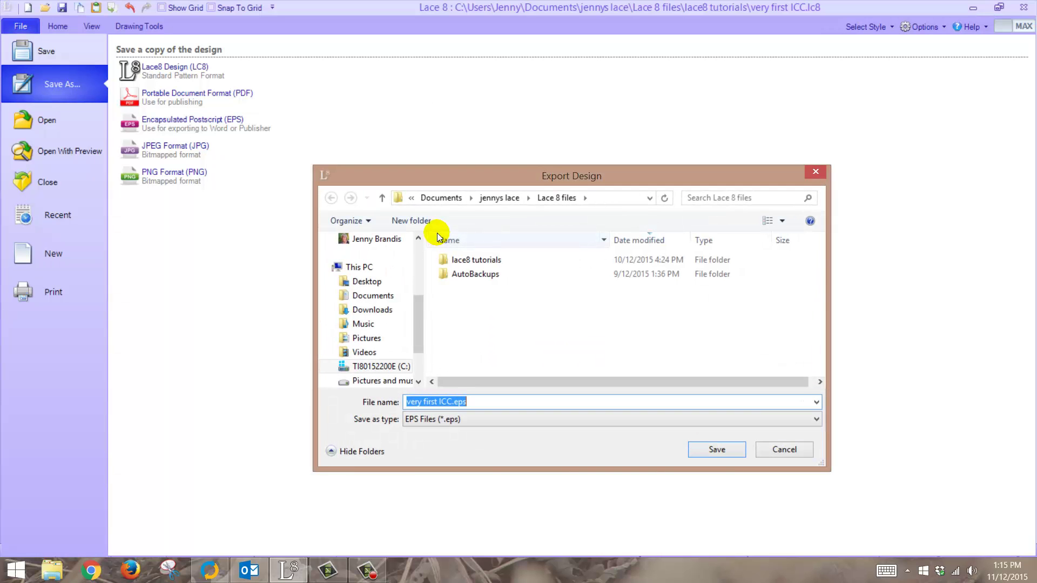
double_click(476, 260)
left_click(715, 451)
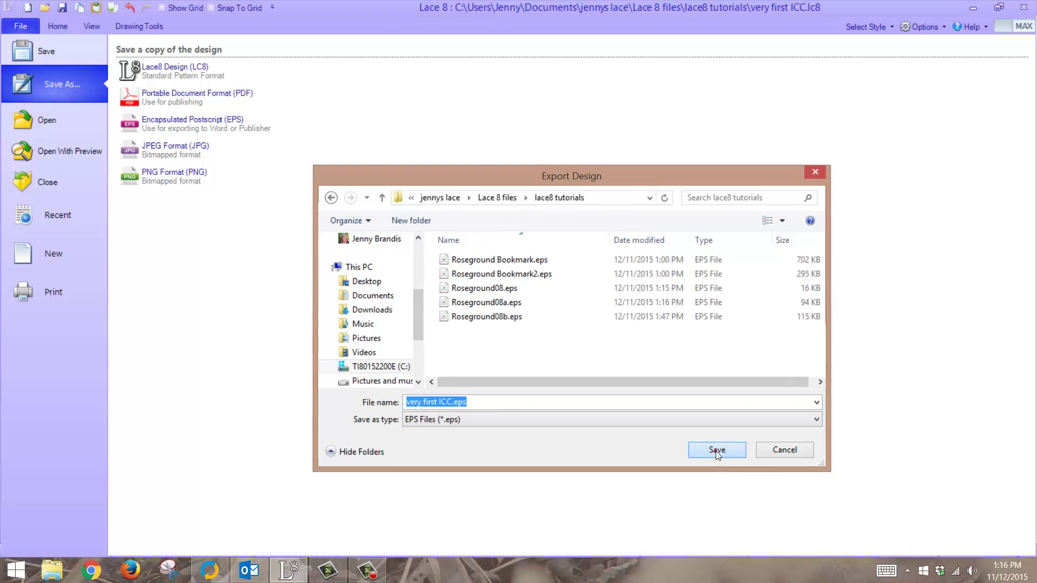